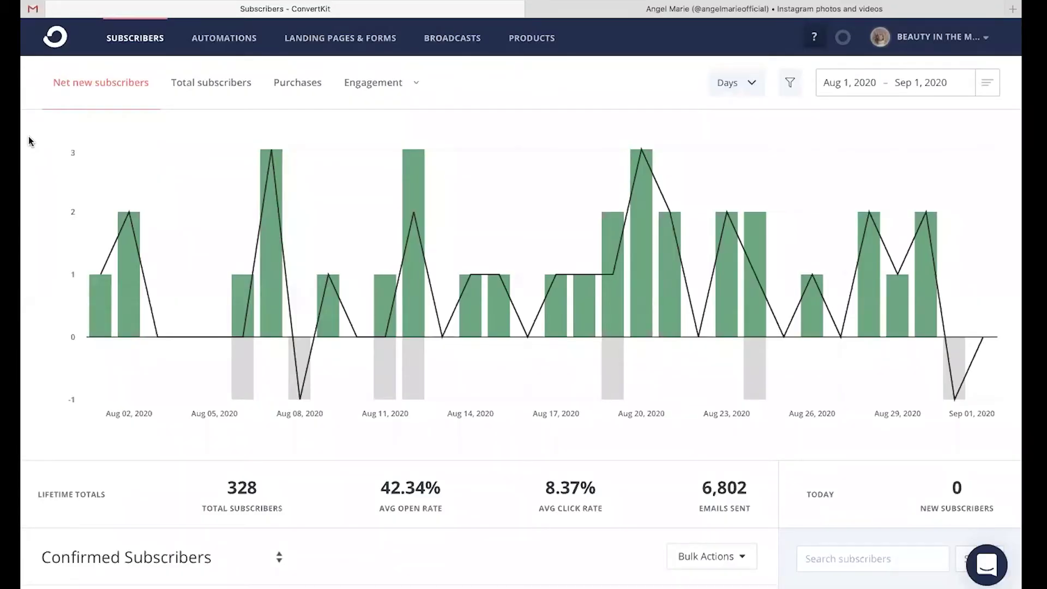
- From Landing Pages & Forms, create a new Landing Page to reach the template gallery
left_click(337, 43)
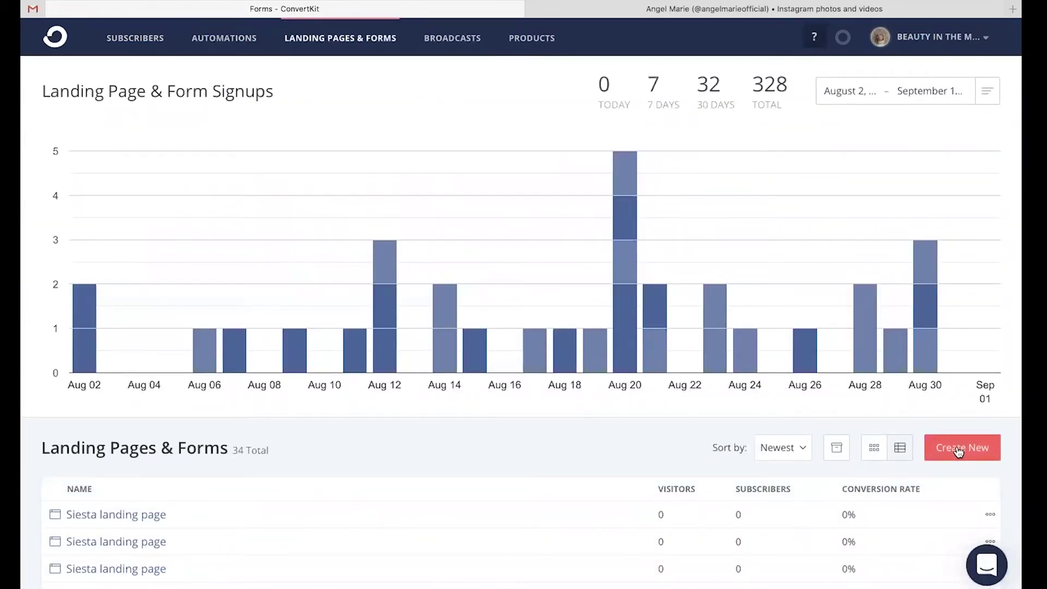
left_click(958, 450)
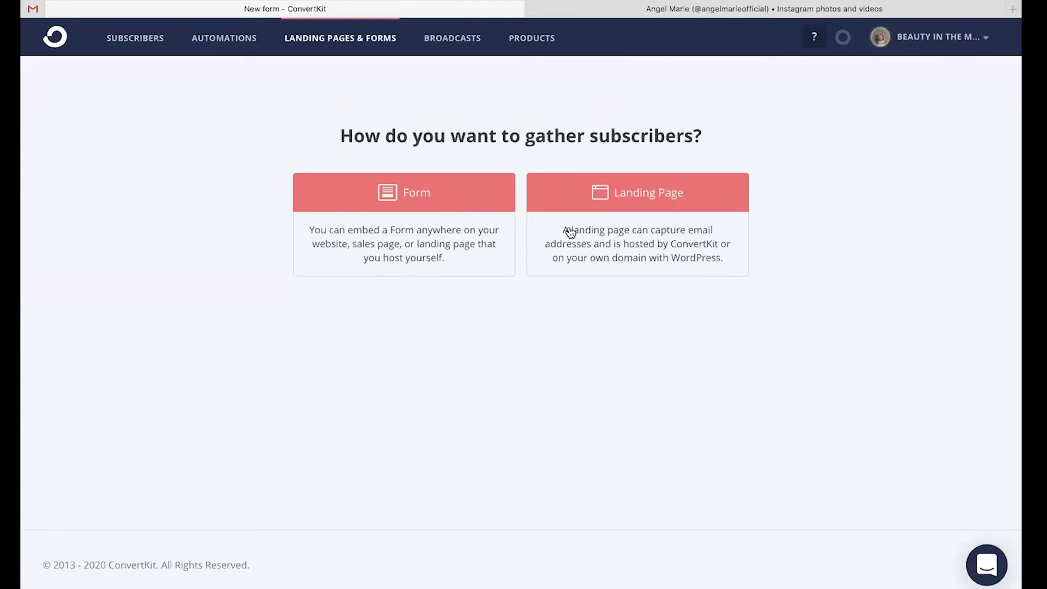
left_click(658, 202)
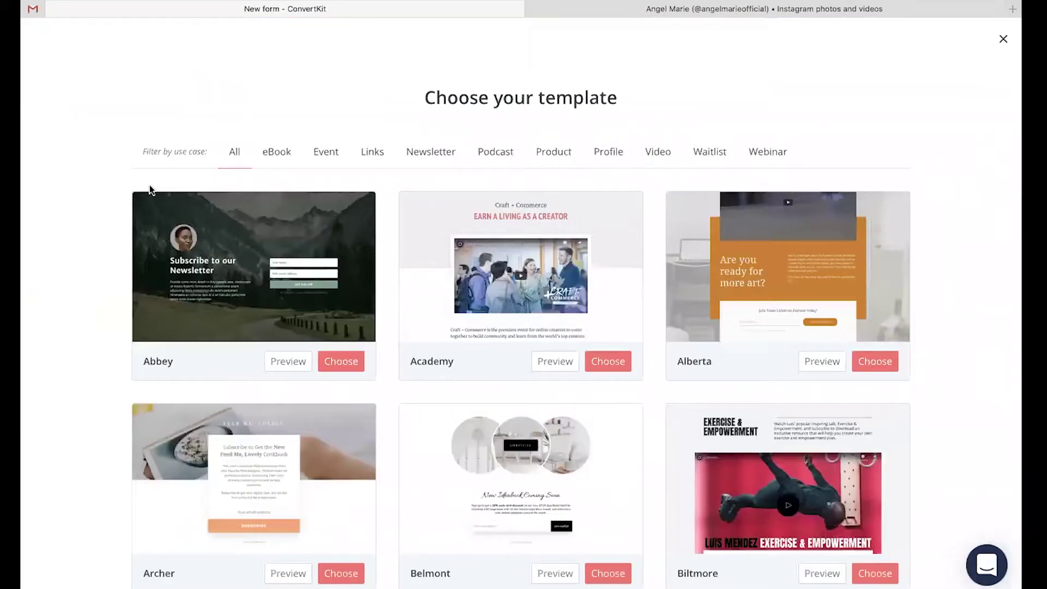
- Scroll down the template gallery to the Siesta template and choose it
scroll(117, 270, "down", 12)
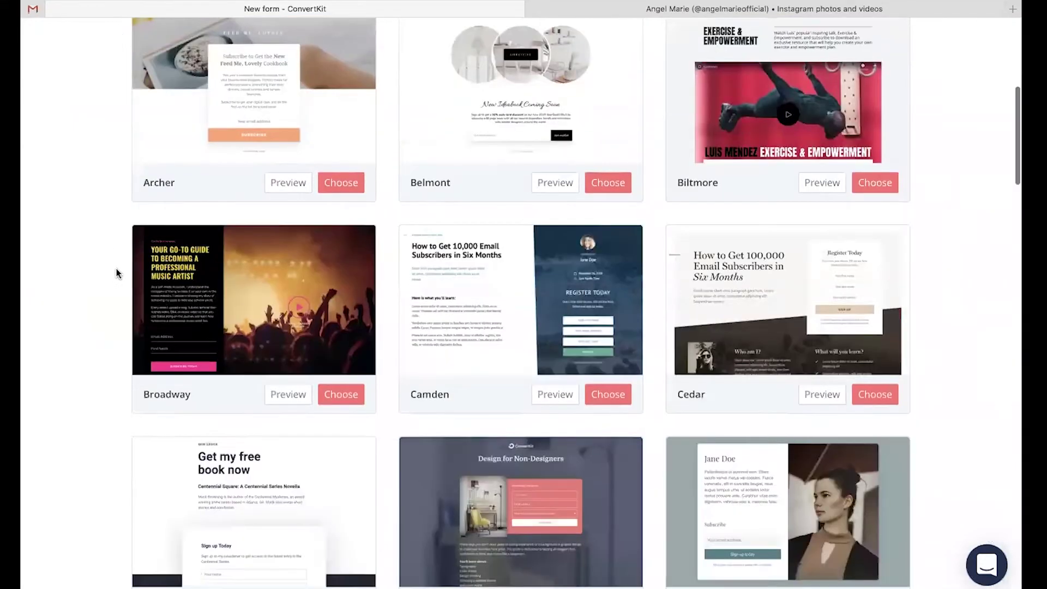
scroll(116, 273, "down", 13)
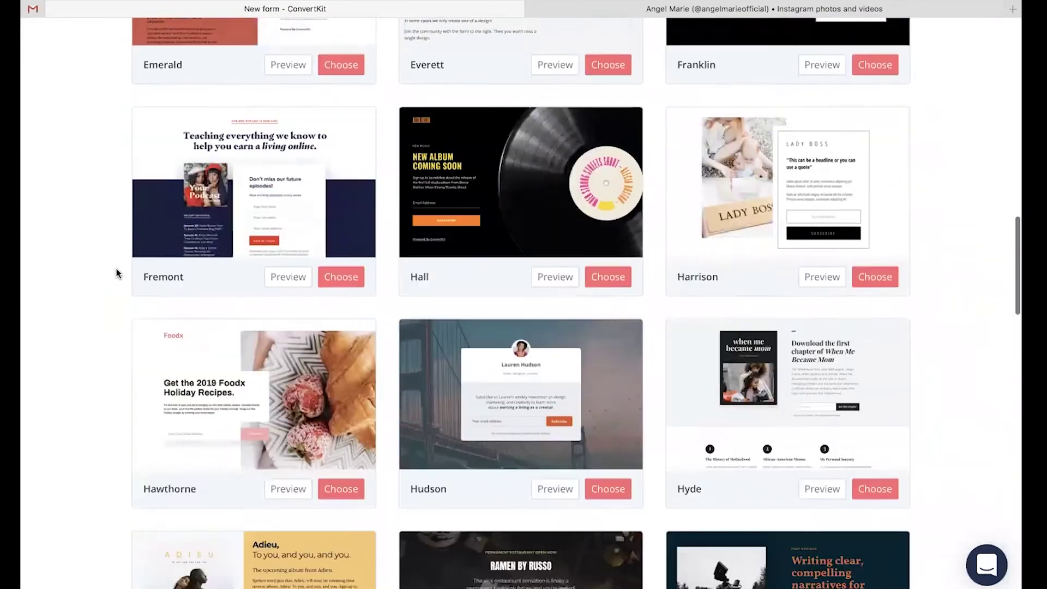
scroll(116, 271, "down", 13)
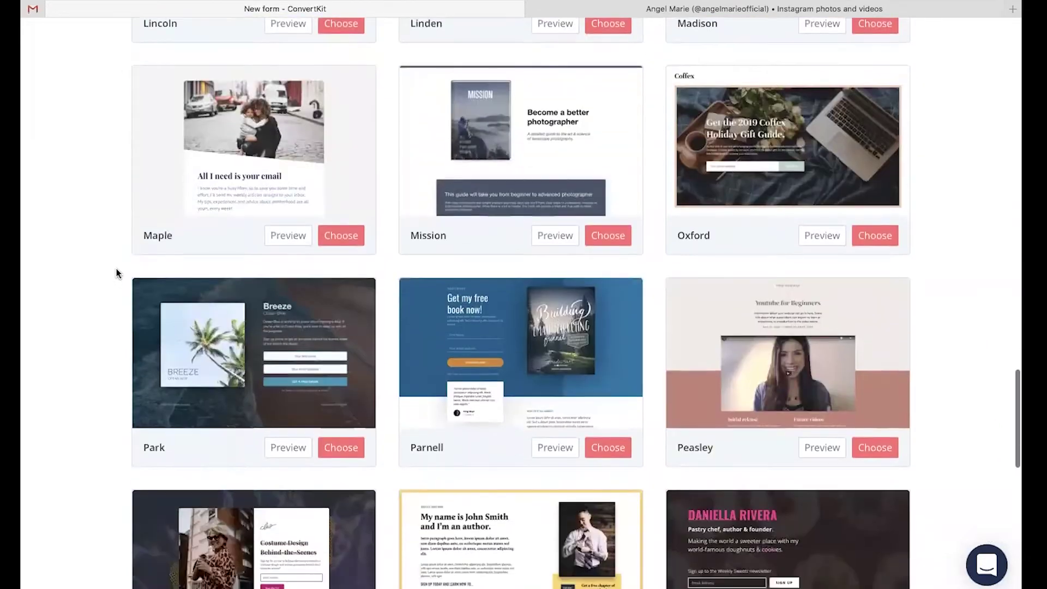
scroll(116, 268, "down", 11)
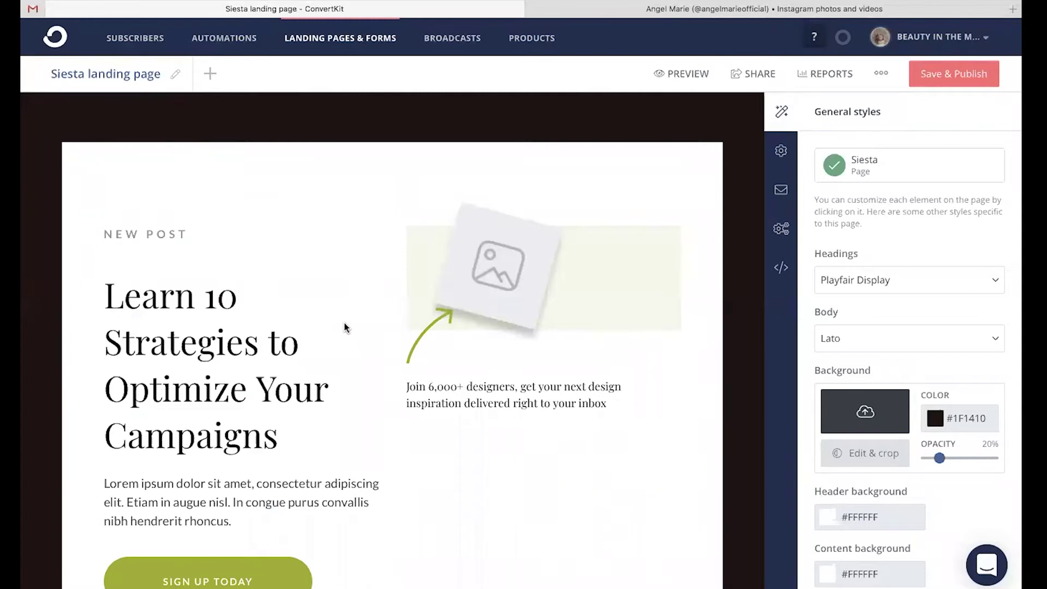
- Rename the landing page to 'goal setting workbook'
left_click(174, 79)
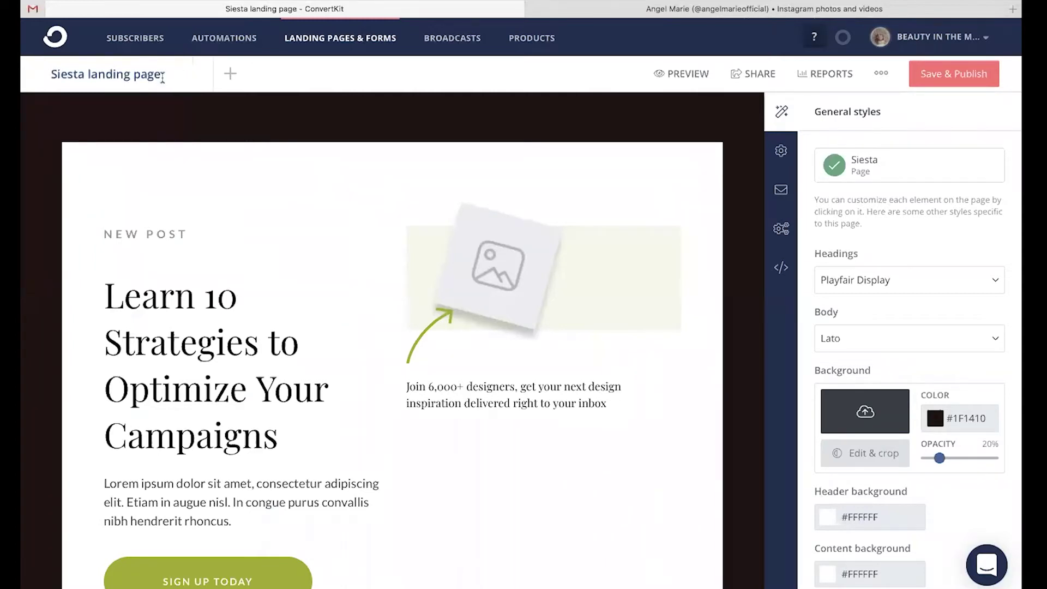
triple_click(158, 75)
key("BackSpace")
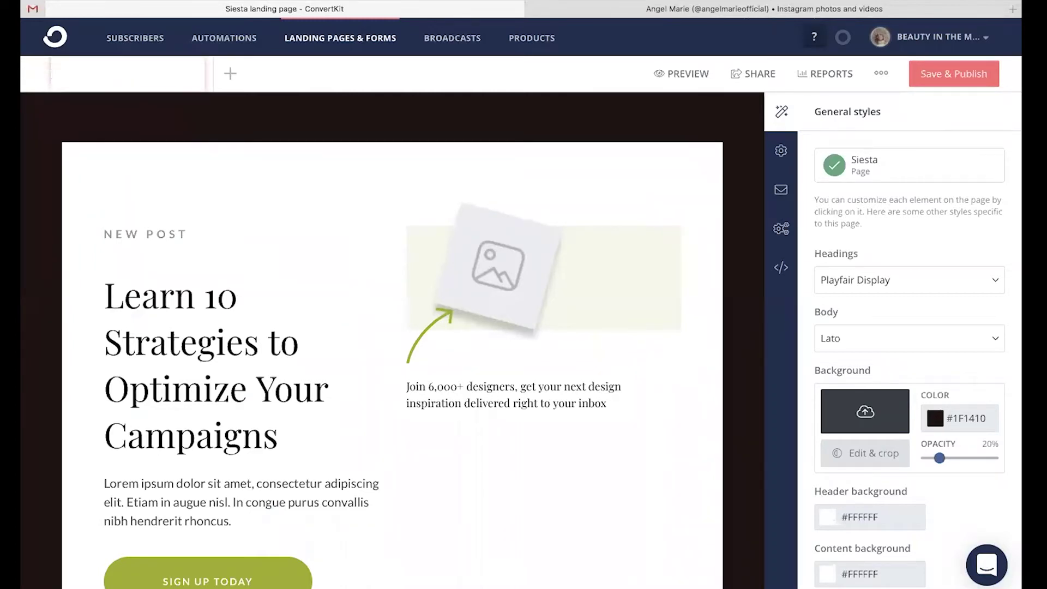
type("goal sett")
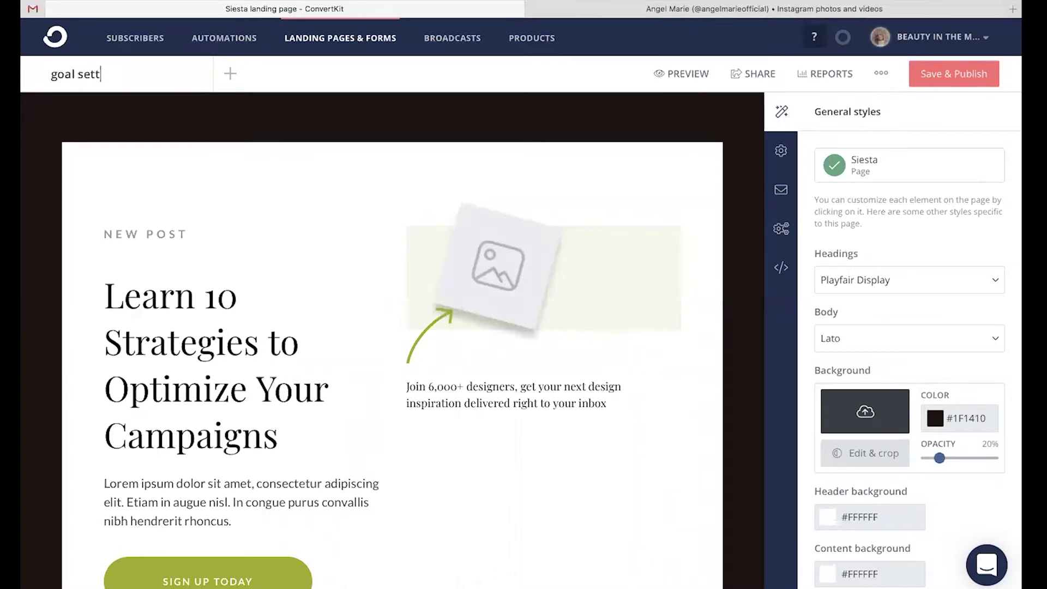
type("ing workbook")
- Replace the sample campaign headline with 'How to _?'
scroll(169, 423, "down", 3)
left_click(279, 350)
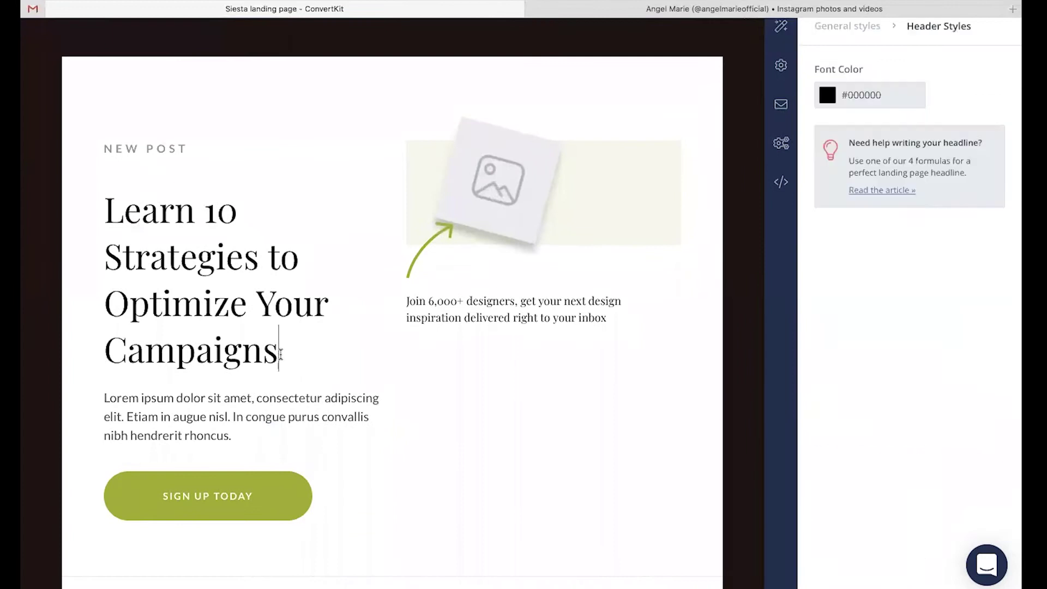
left_click_drag(279, 351, 123, 210)
key("BackSpace")
key("BackSpace")
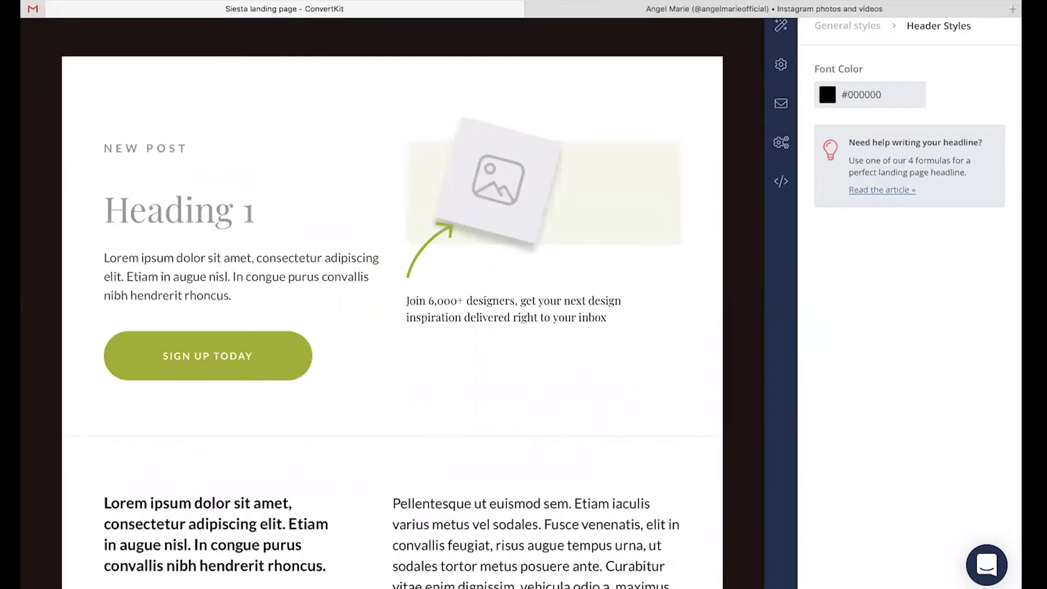
type("How to _?")
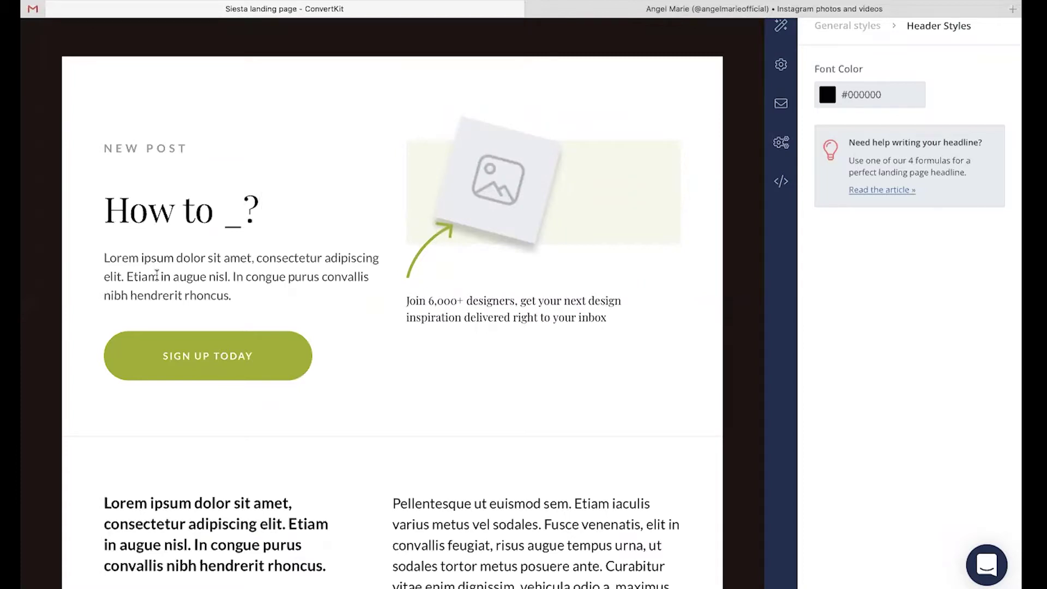
scroll(197, 246, "down", 2)
left_click(187, 225)
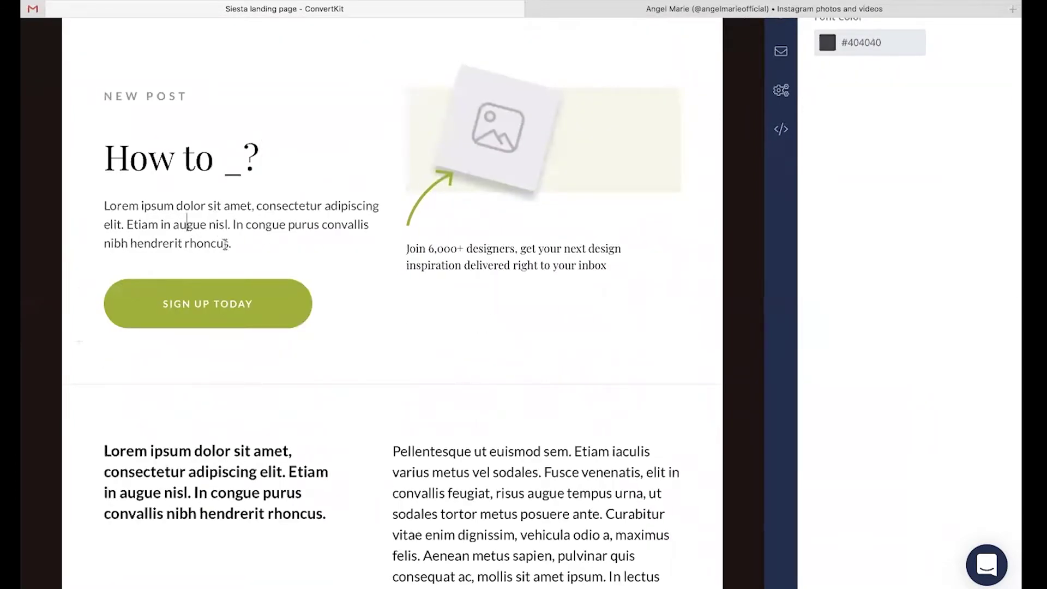
- Replace the lorem ipsum paragraph with 'You'll learn:' and add an empty line below it
left_click_drag(238, 242, 105, 205)
key("BackSpace")
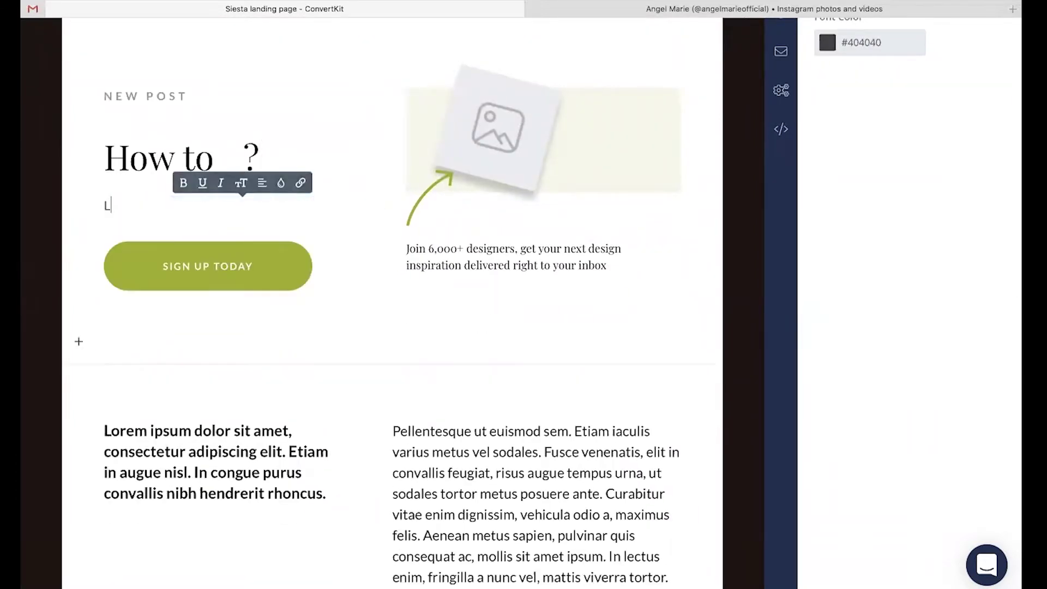
type("You")
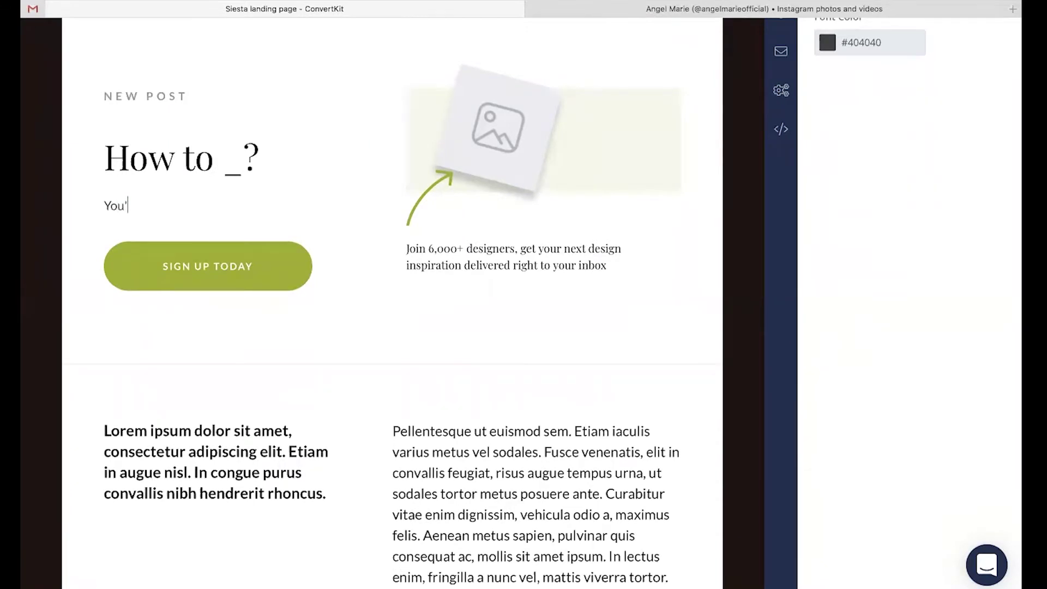
type("'ll learn:")
scroll(106, 204, "up", 2)
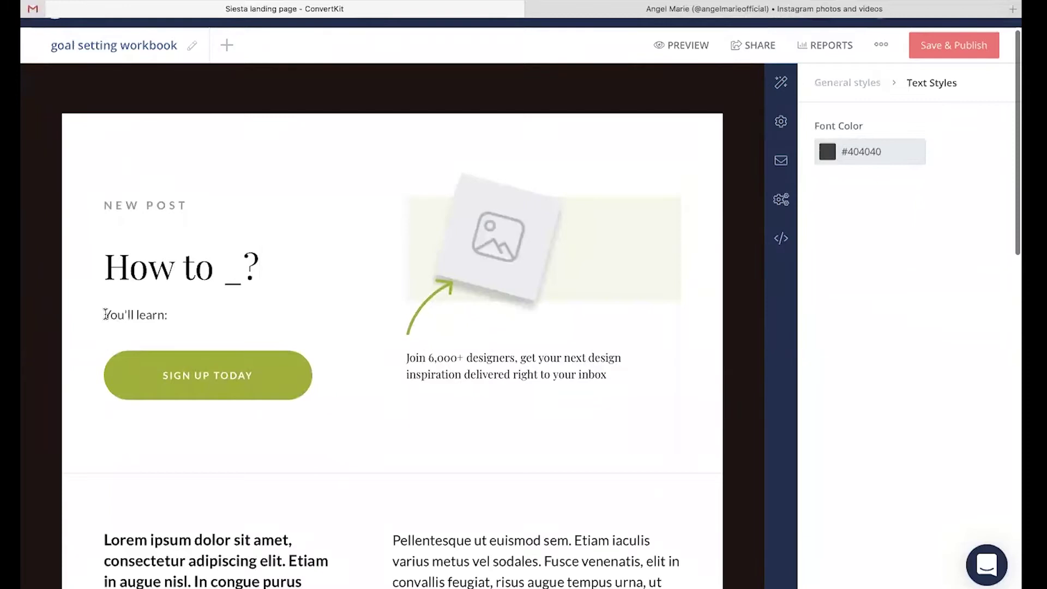
key("Return")
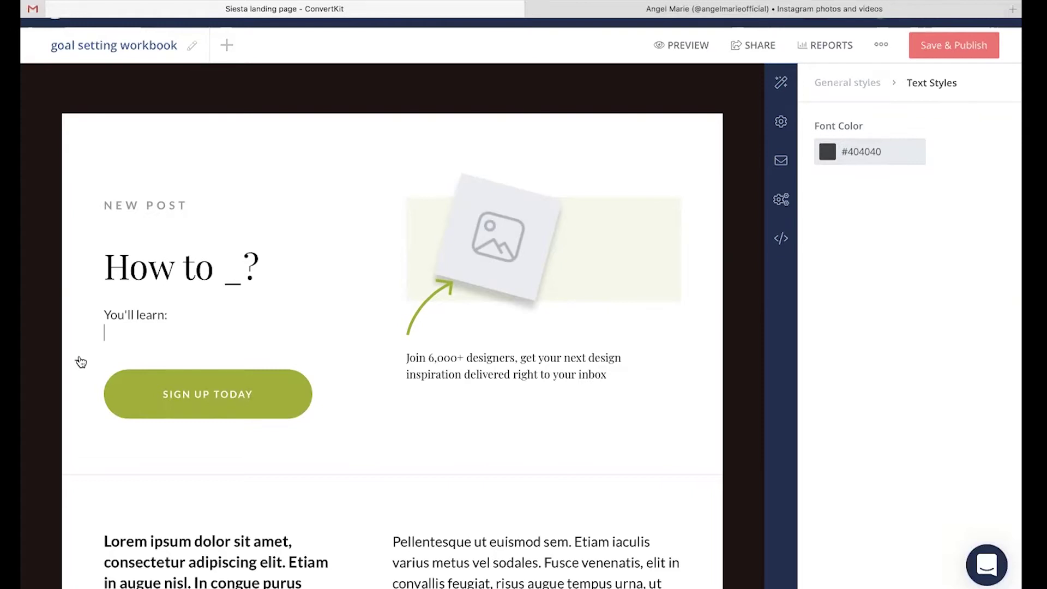
left_click(81, 361)
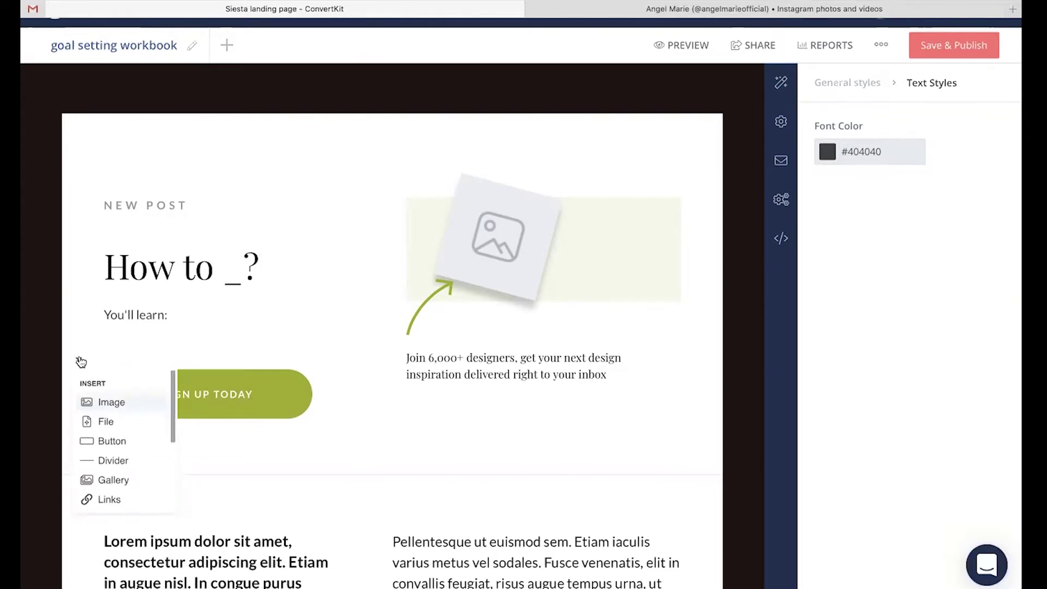
- Insert a social Icons block and check the Twitter and Instagram icon links
scroll(93, 458, "down", 2)
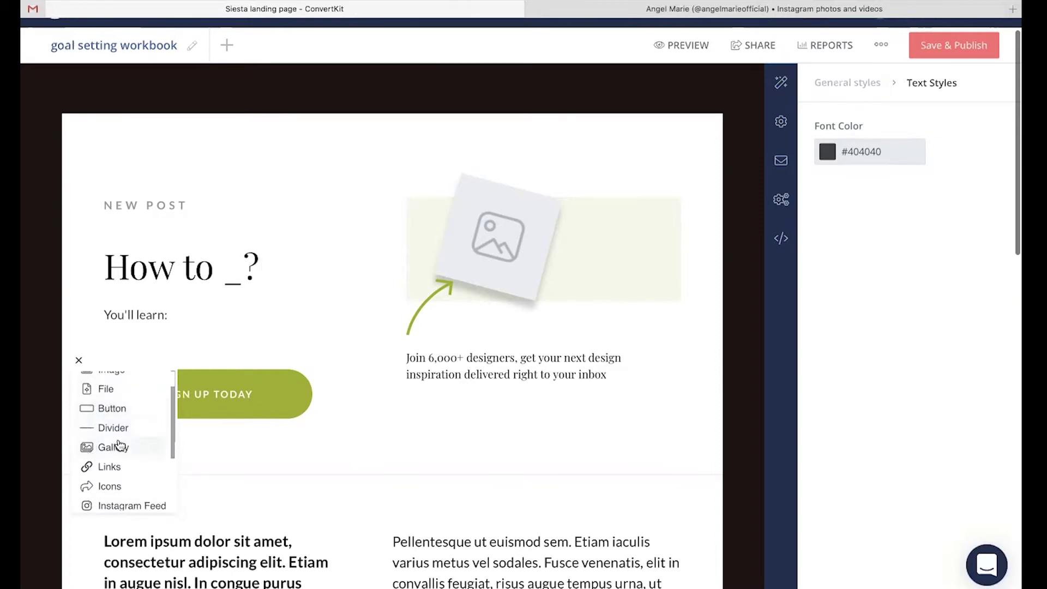
scroll(117, 443, "down", 2)
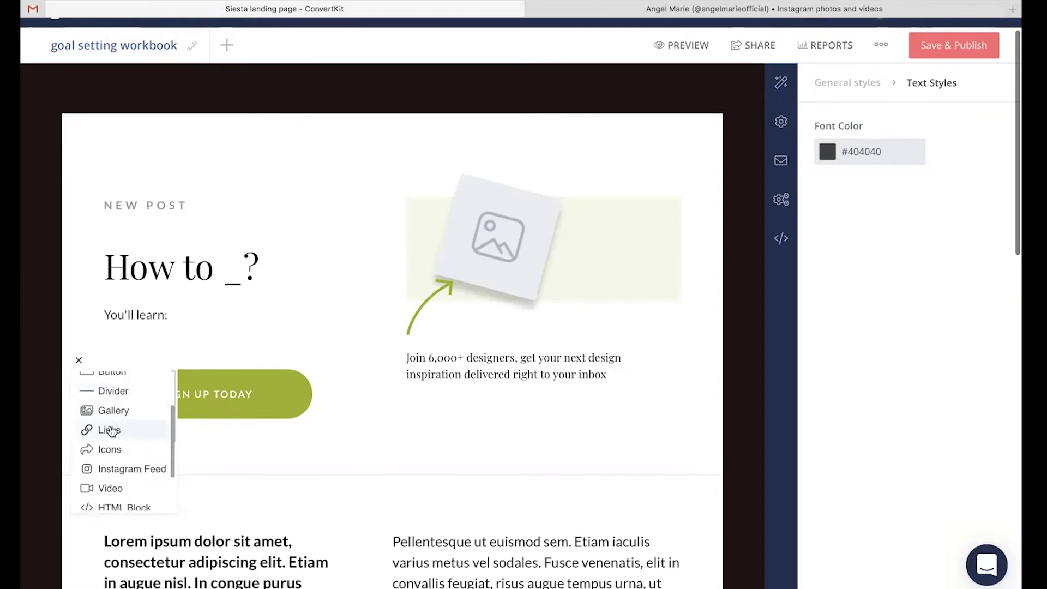
scroll(110, 431, "down", 2)
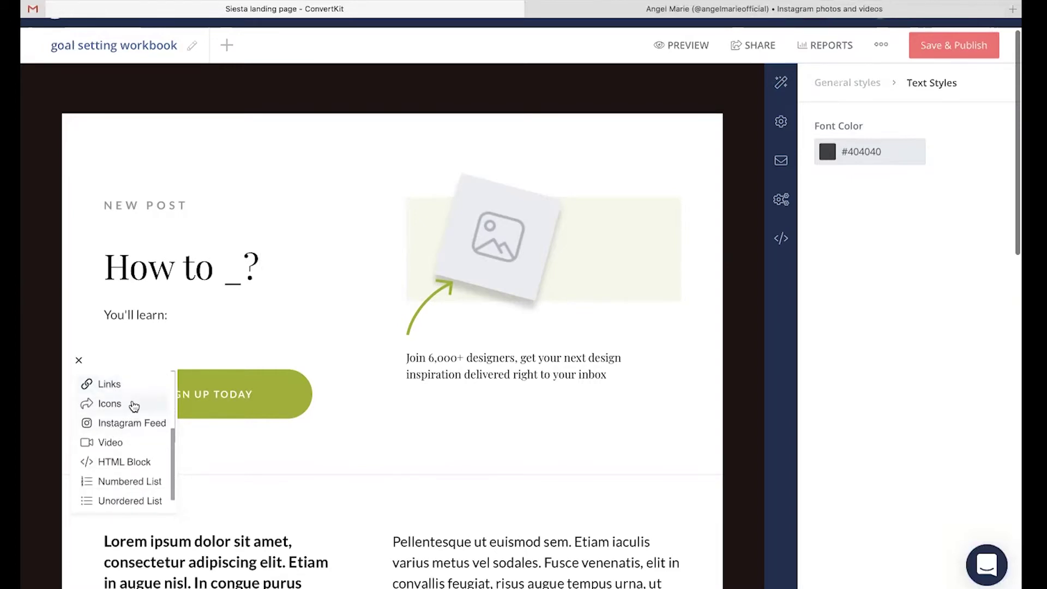
left_click(134, 407)
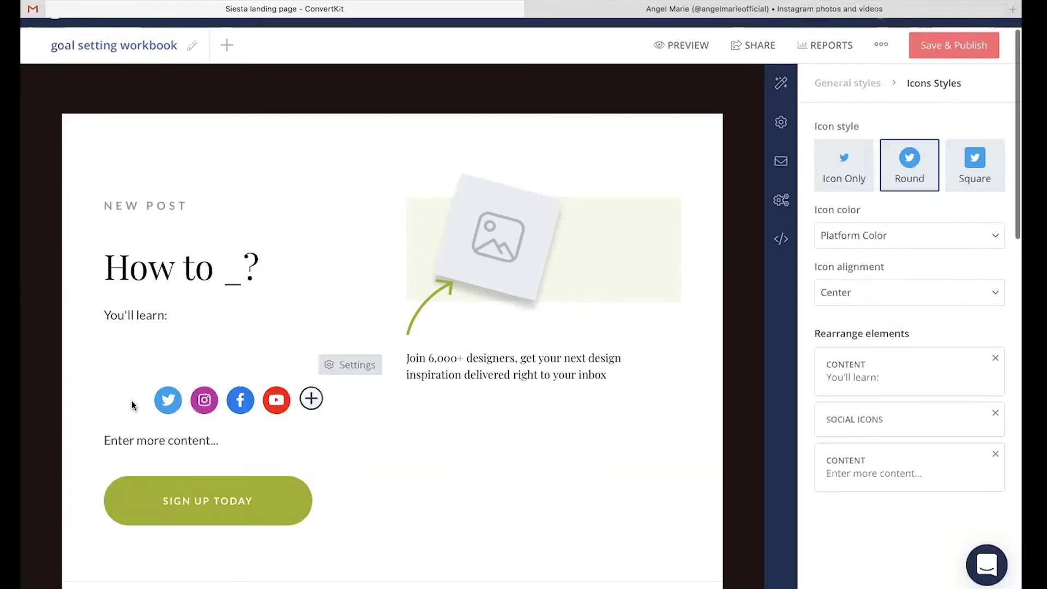
left_click(163, 408)
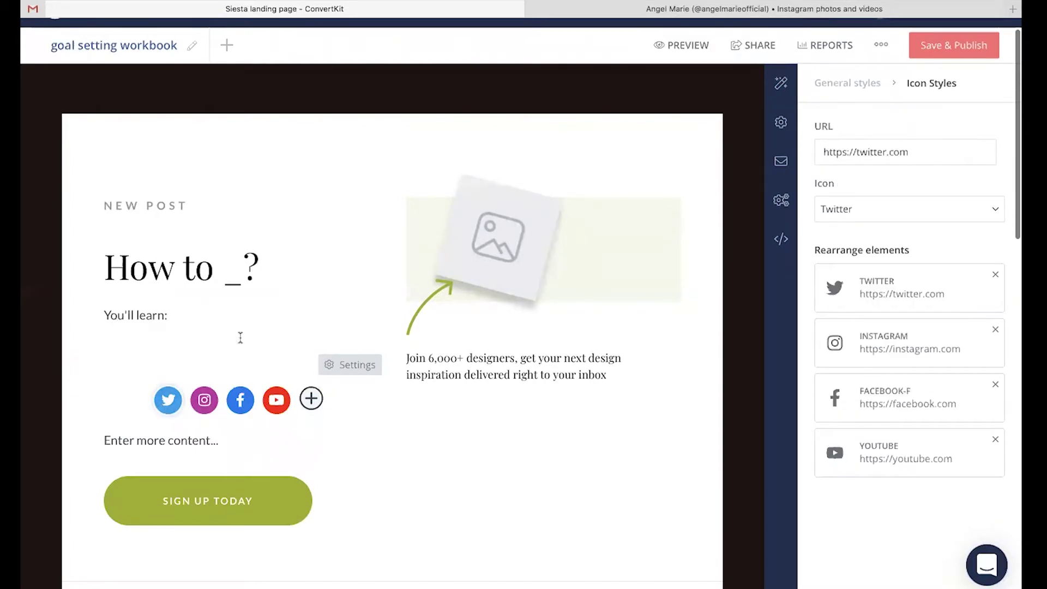
left_click(210, 399)
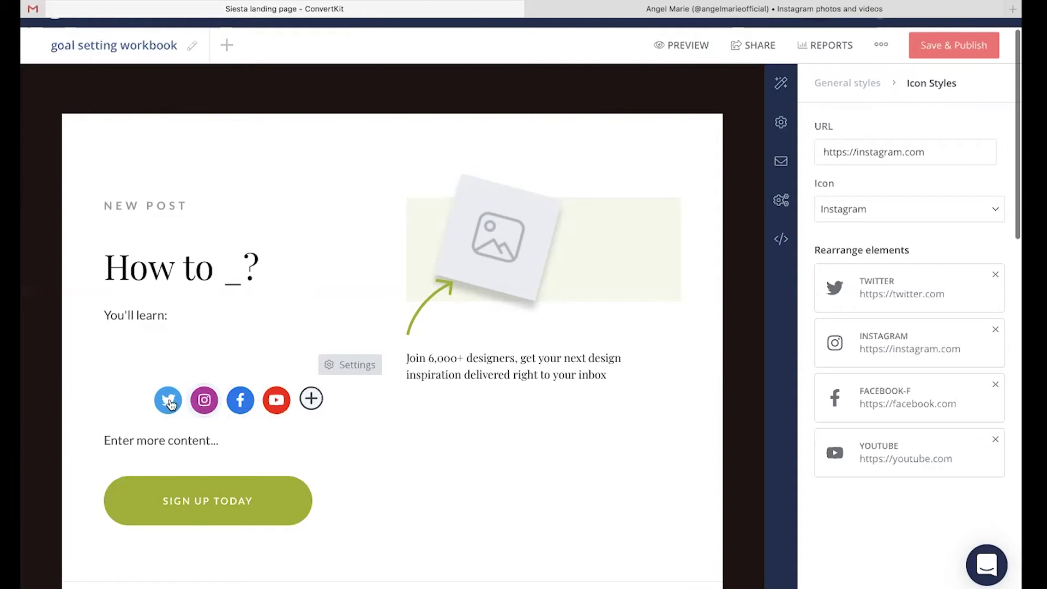
left_click(178, 315)
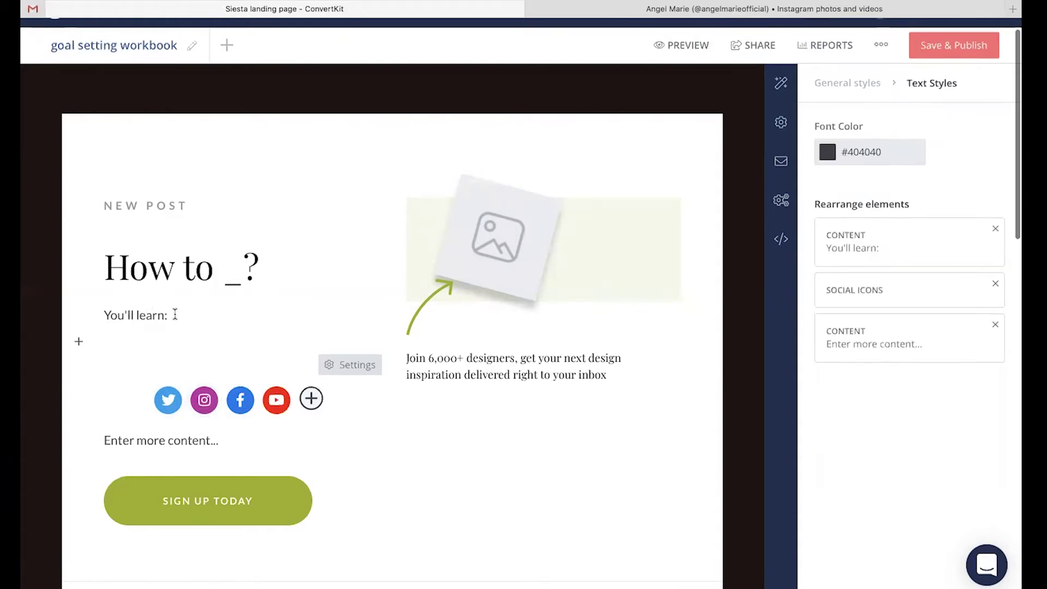
- Add an empty line under 'You'll learn:' and insert a first numbered list block
key("Return")
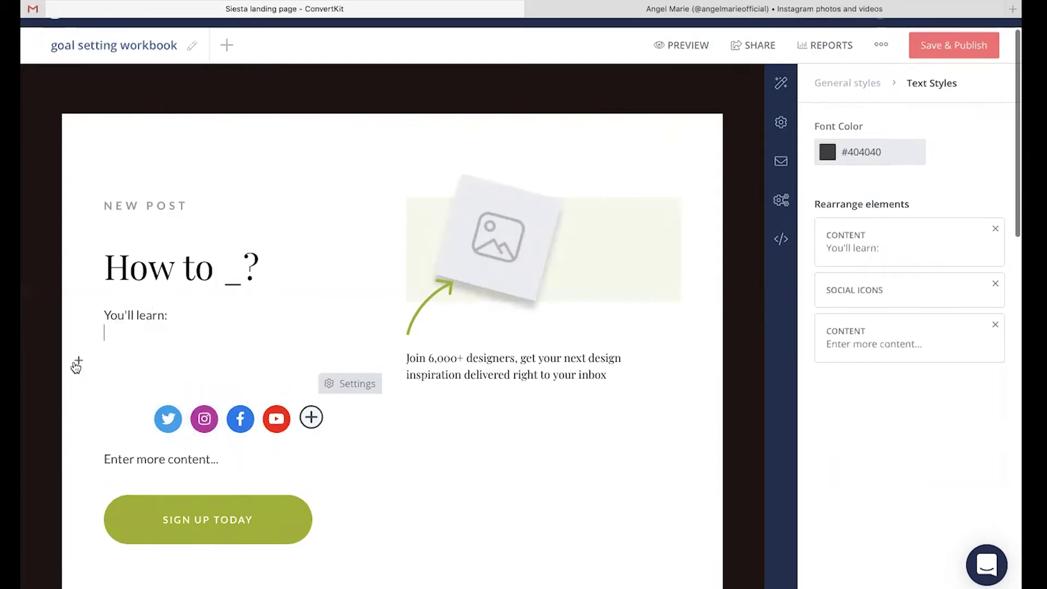
left_click(79, 360)
scroll(99, 463, "down", 3)
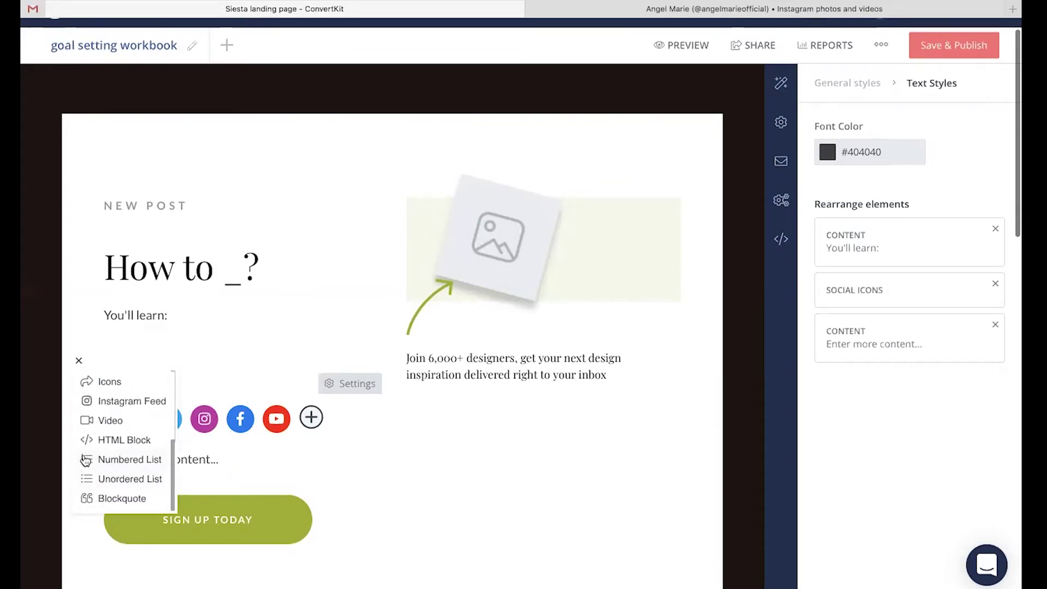
left_click(85, 461)
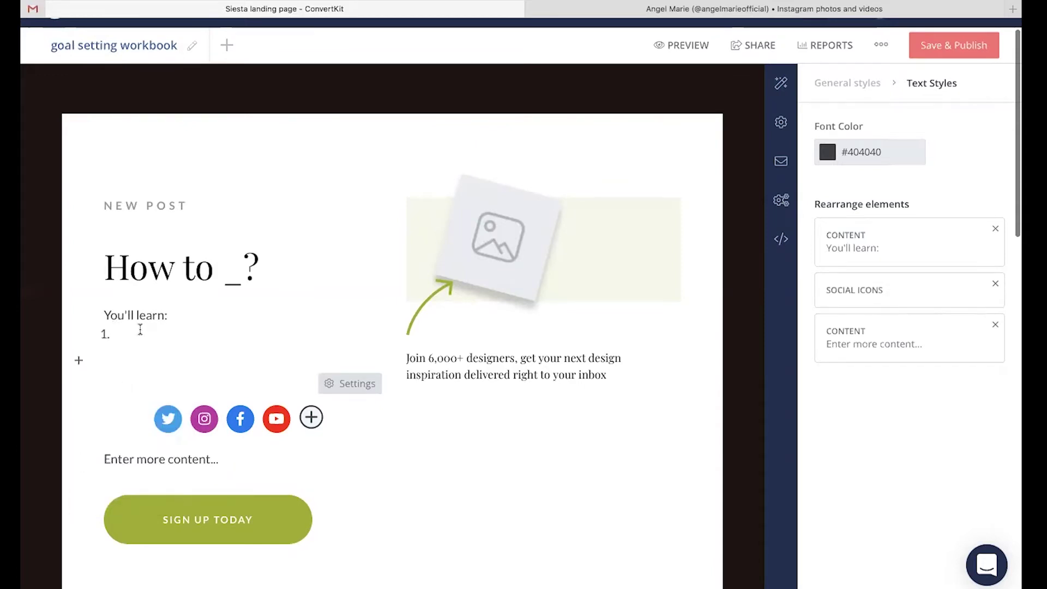
type("a")
- Re-insert the numbered list and fill it with items A, B and C
left_click(79, 360)
scroll(91, 478, "down", 3)
scroll(92, 477, "down", 1)
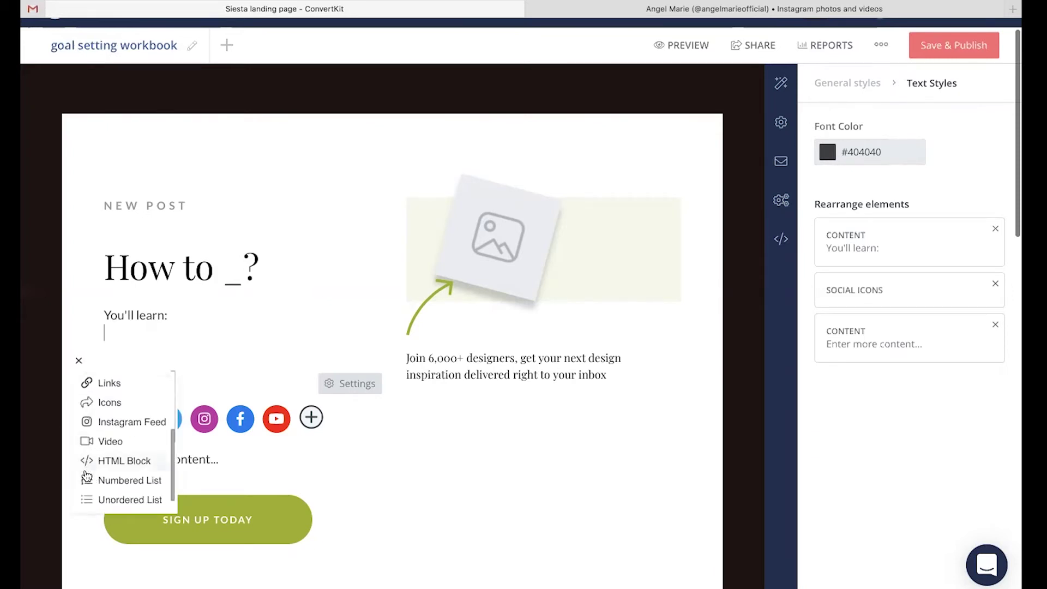
left_click(86, 480)
type("A")
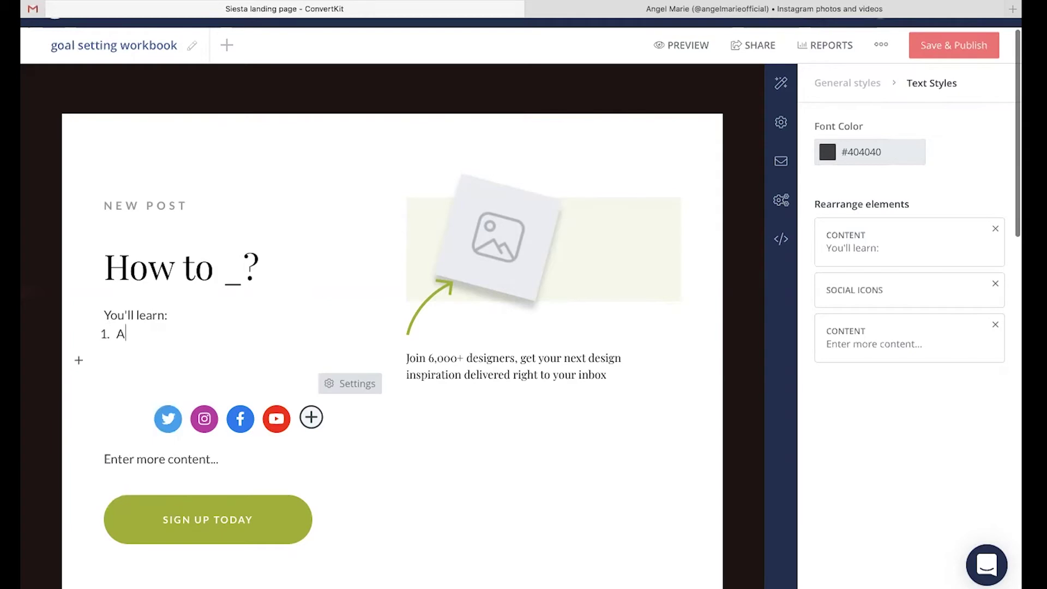
key("Return")
type("B")
key("Return")
type("C")
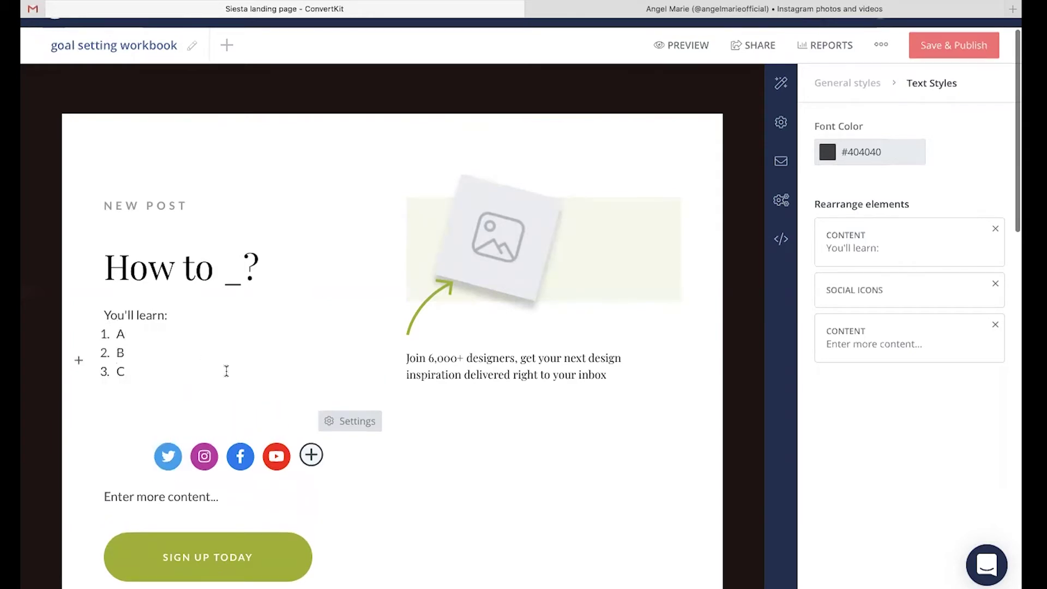
scroll(226, 369, "down", 3)
left_click(160, 385)
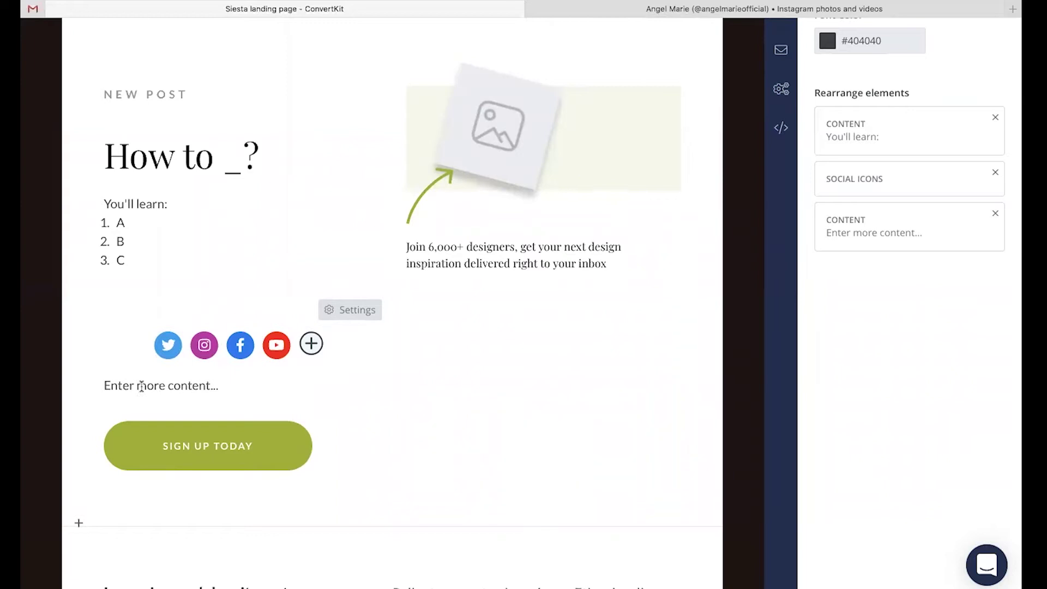
- Set the page background in General styles to terracotta orange #D27452
scroll(141, 386, "down", 1)
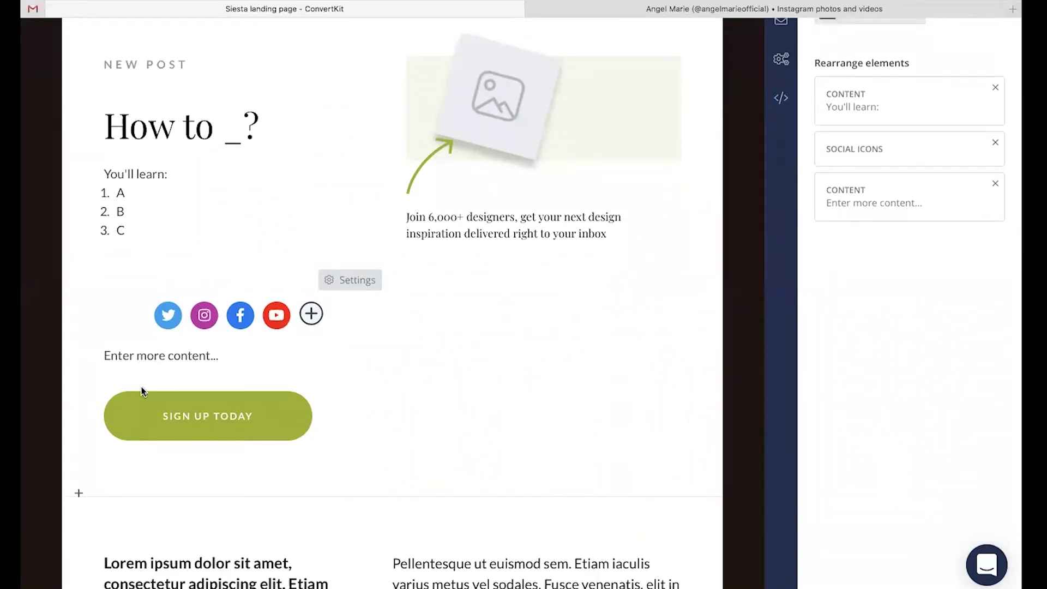
scroll(142, 387, "up", 5)
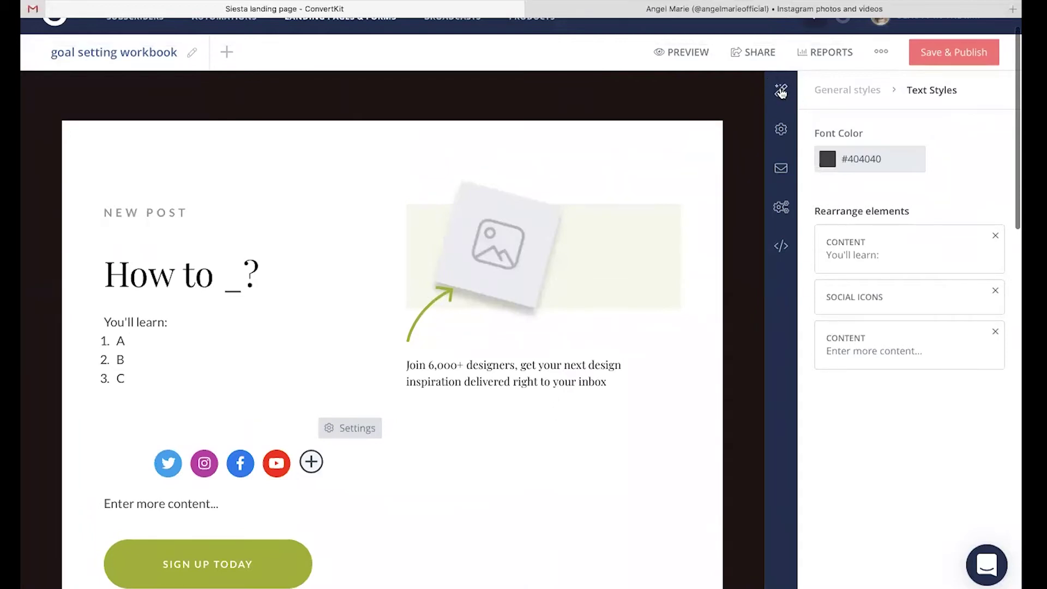
left_click(781, 92)
scroll(873, 246, "down", 1)
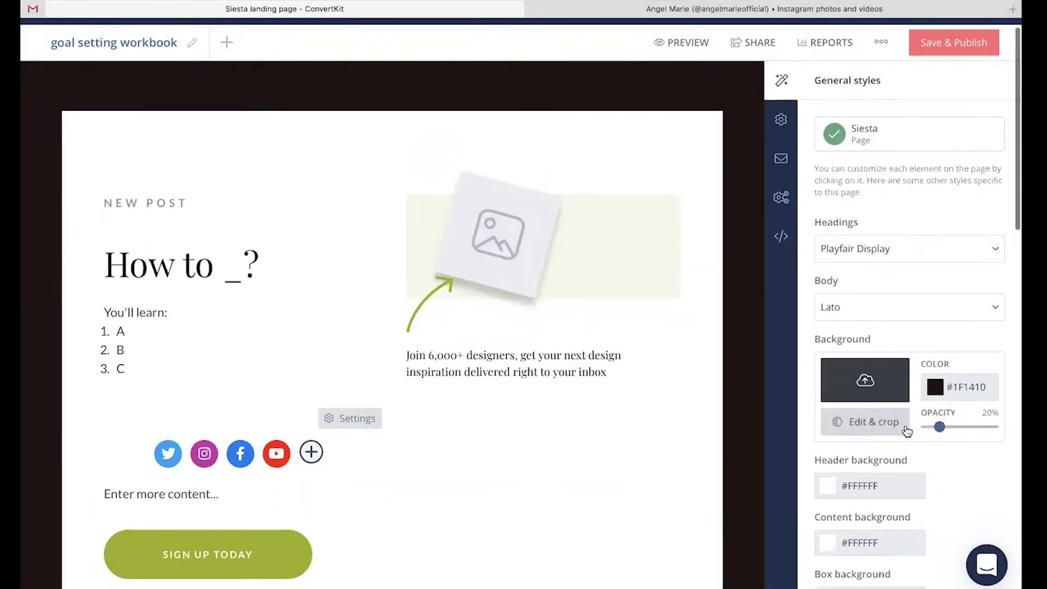
left_click(962, 386)
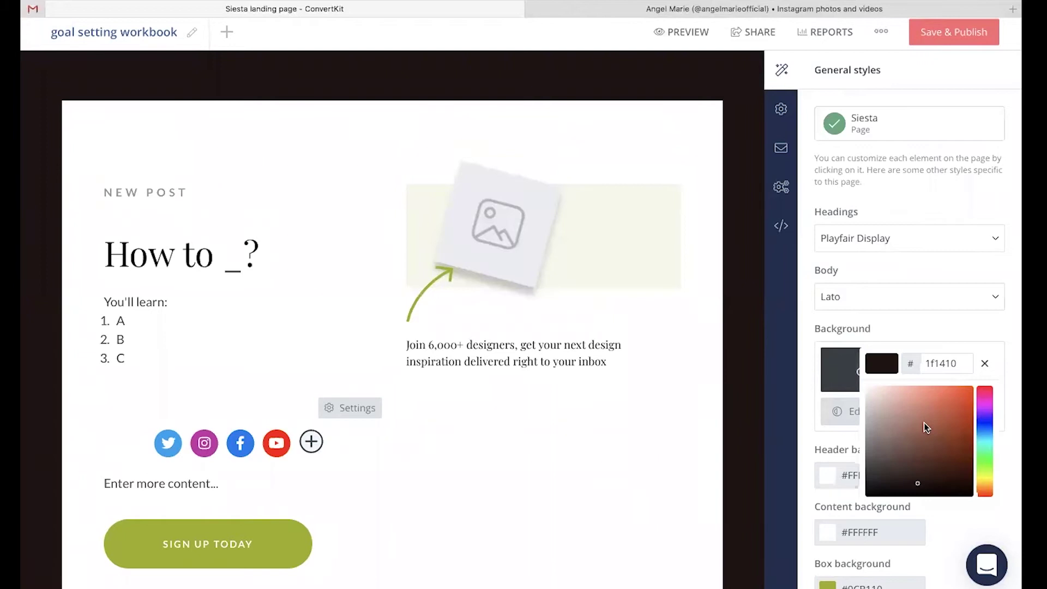
mouse_move(924, 423)
left_mouse_down()
mouse_move(942, 401)
mouse_move(931, 404)
left_mouse_up()
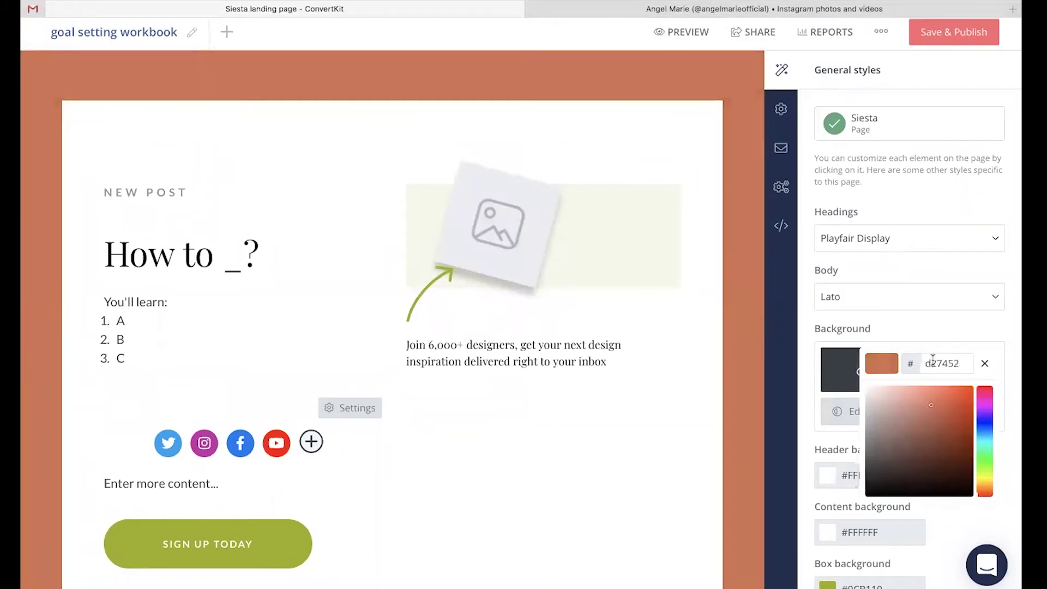
left_click(966, 330)
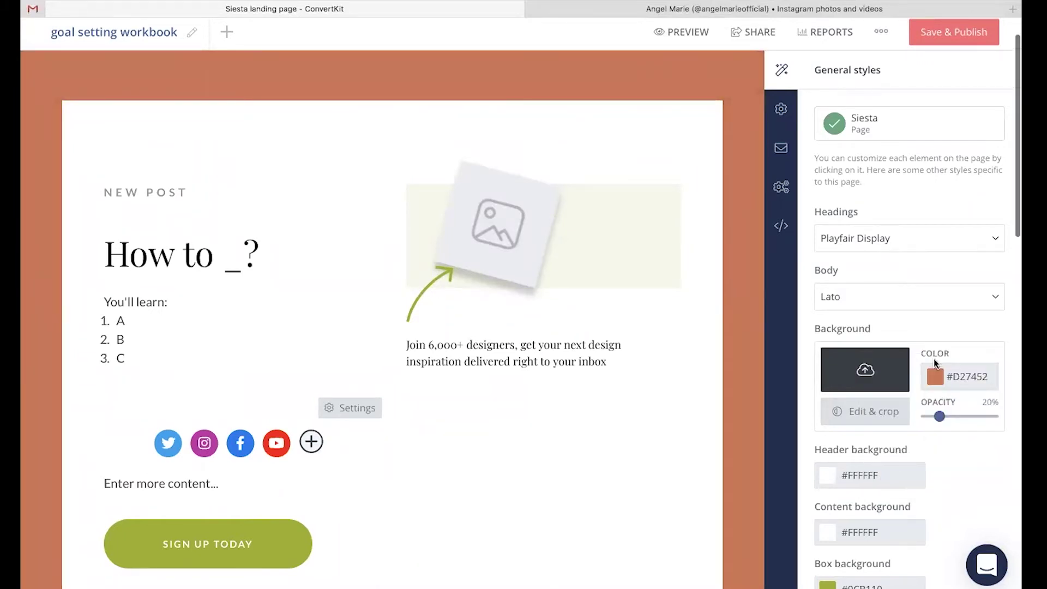
scroll(900, 352, "down", 3)
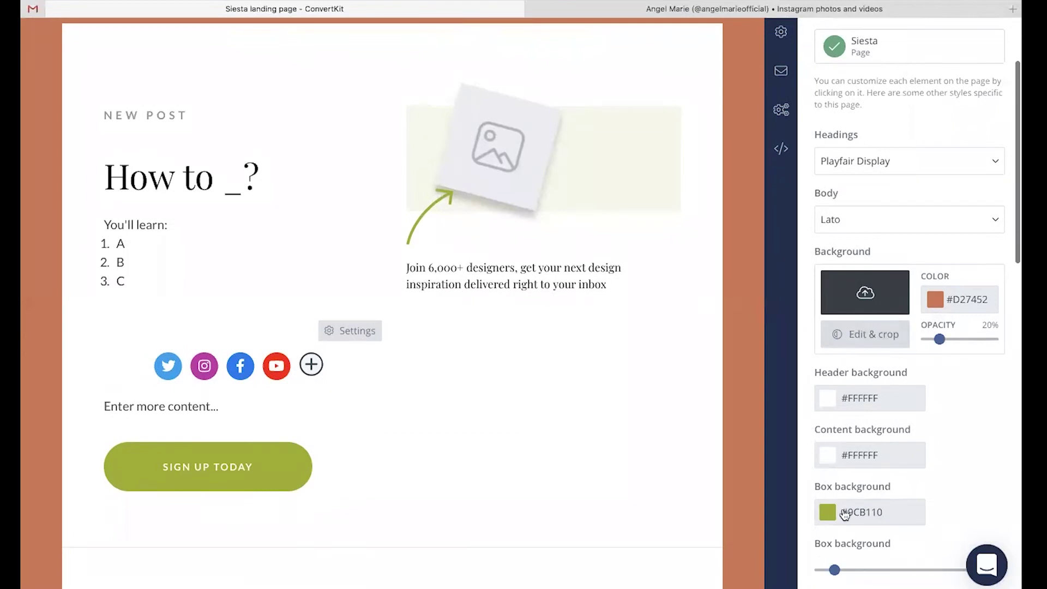
scroll(850, 512, "down", 5)
scroll(882, 352, "down", 3)
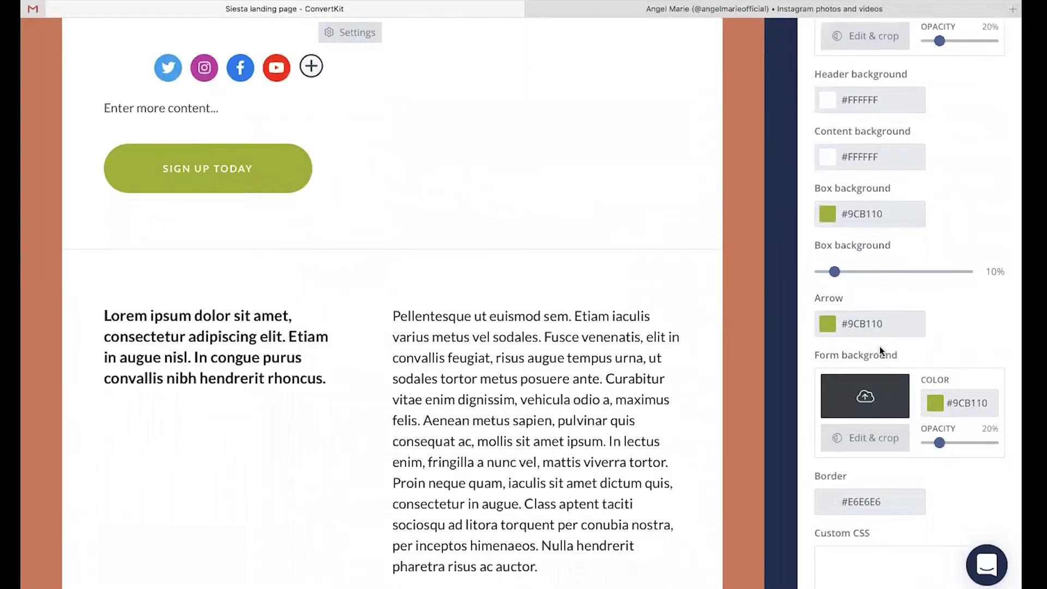
scroll(880, 347, "up", 6)
scroll(879, 346, "up", 3)
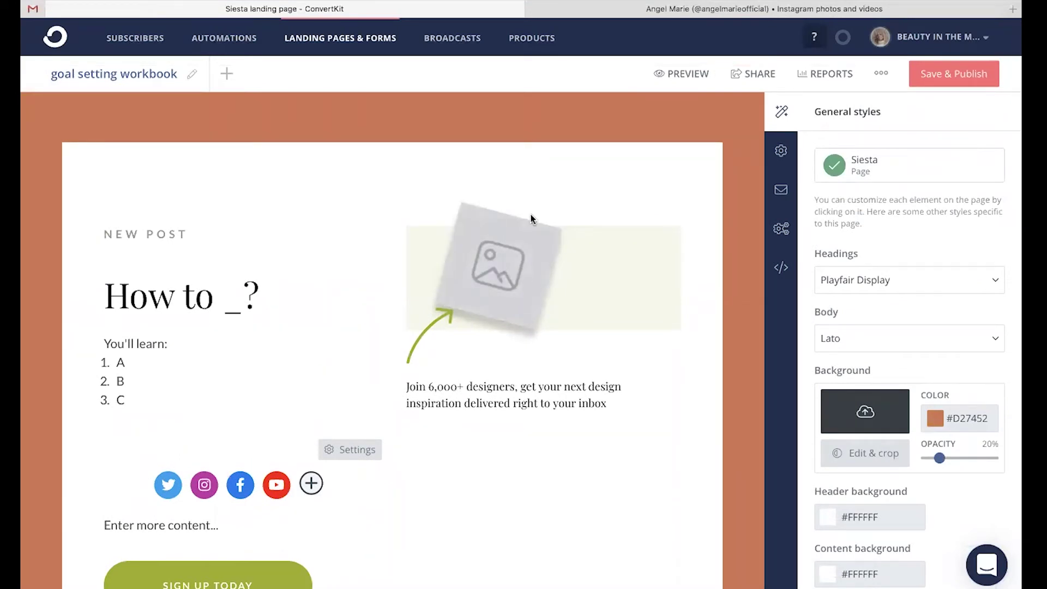
- Replace the header image with the 'A Year of Goal Setting' workbook cover from recent uploads
left_click(491, 267)
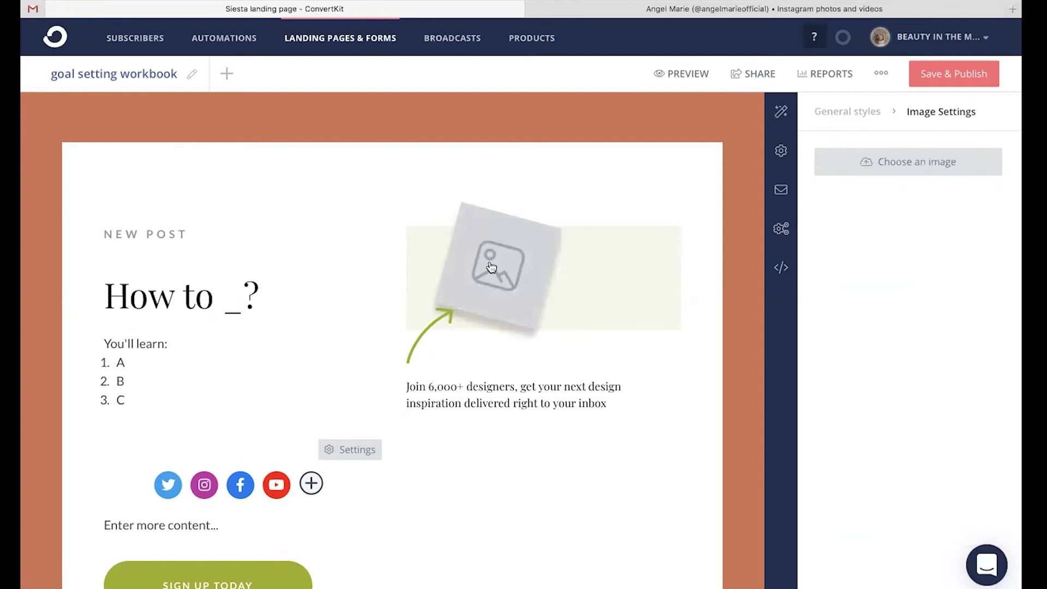
left_click(942, 164)
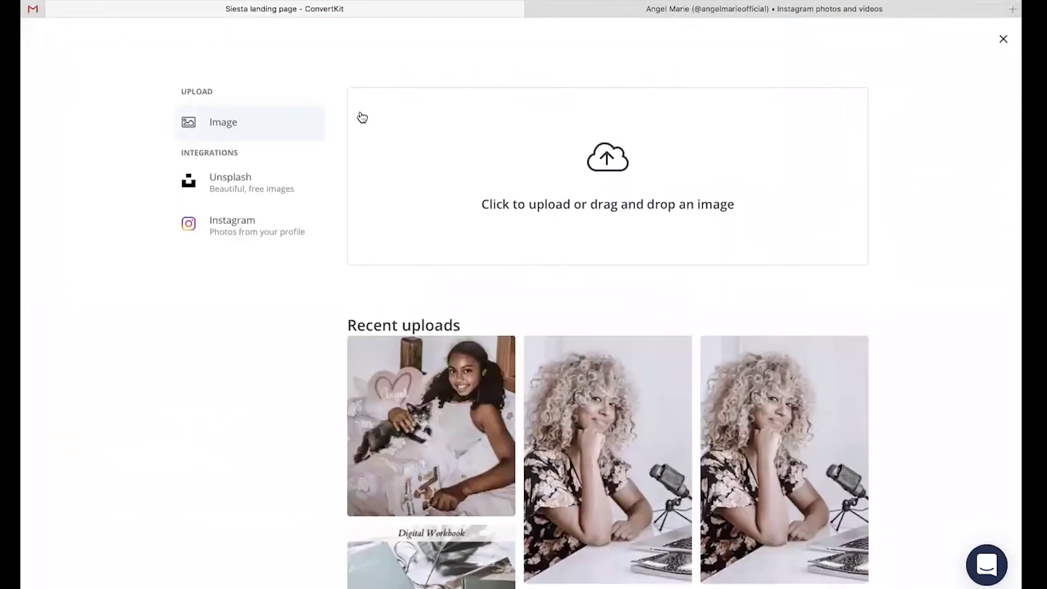
scroll(413, 376, "down", 4)
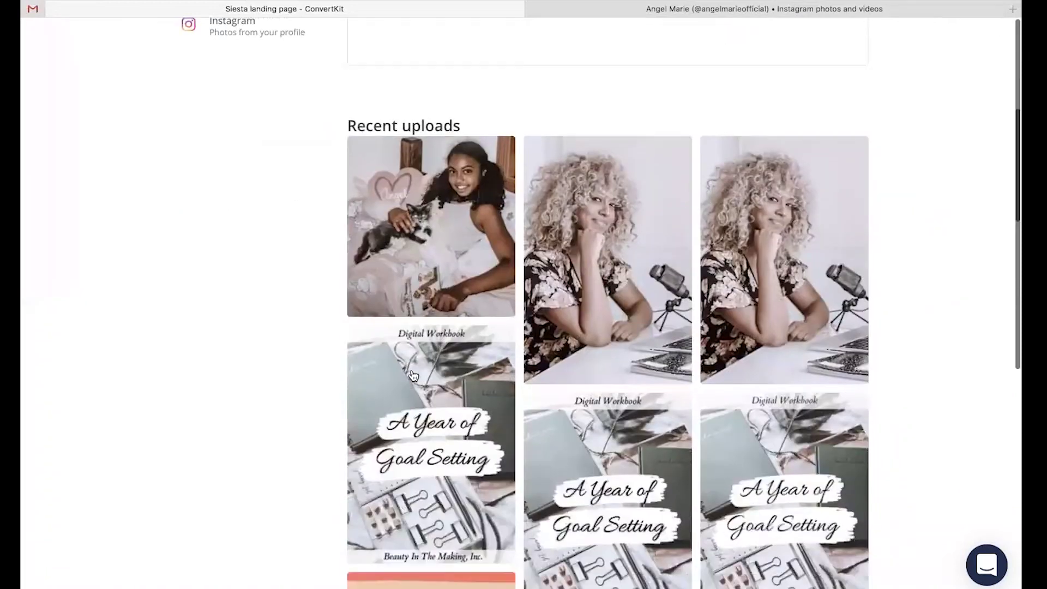
scroll(412, 376, "down", 1)
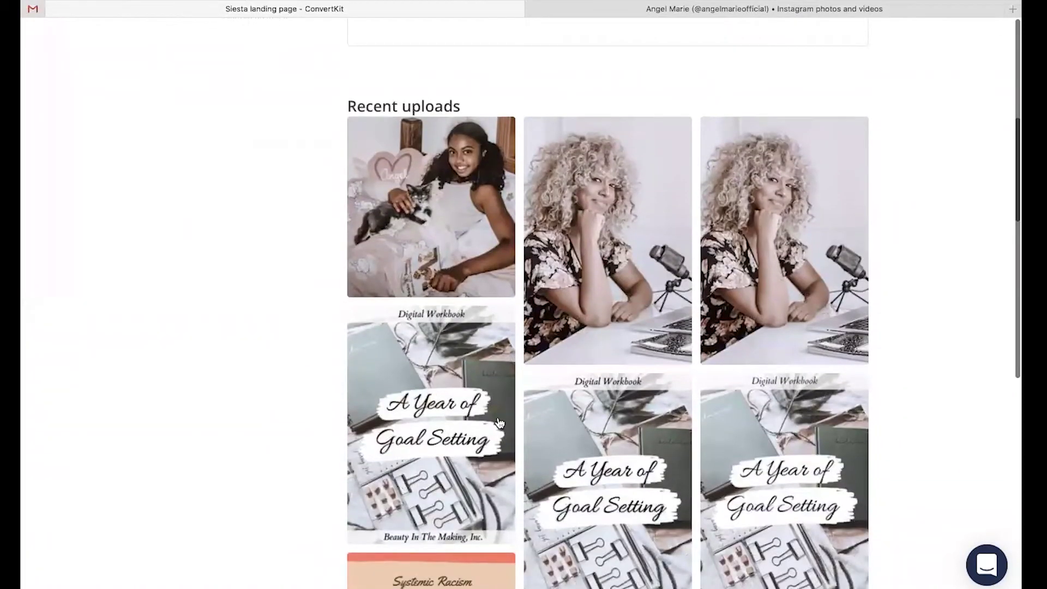
scroll(499, 423, "up", 5)
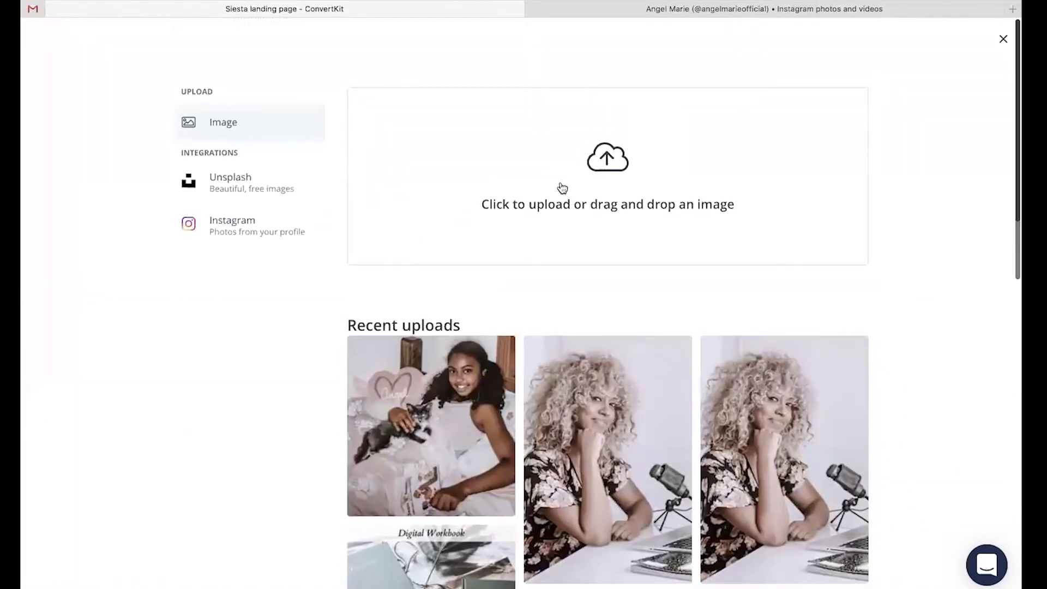
left_click(278, 191)
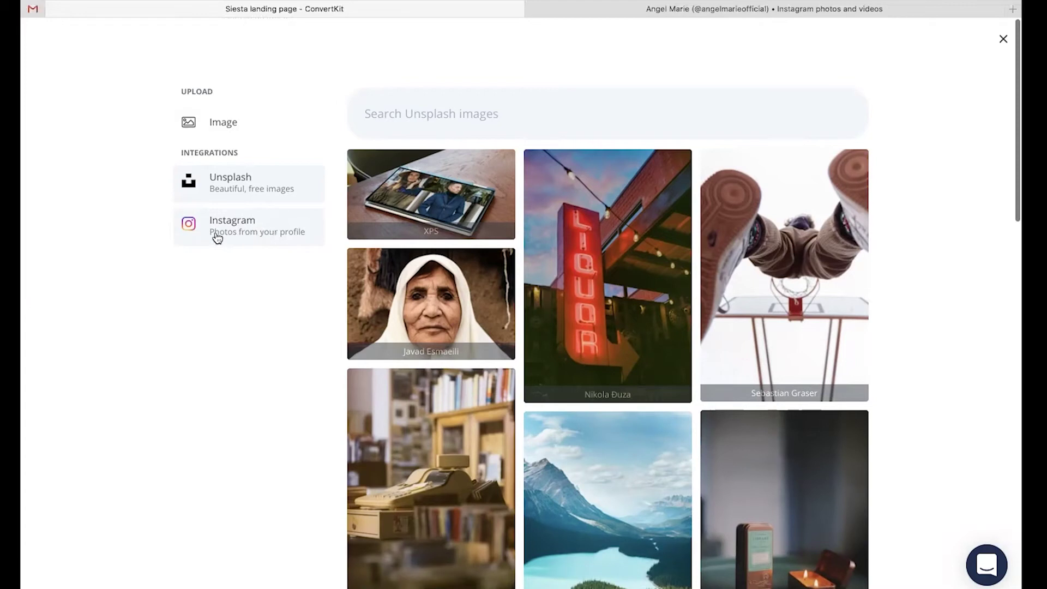
left_click(224, 127)
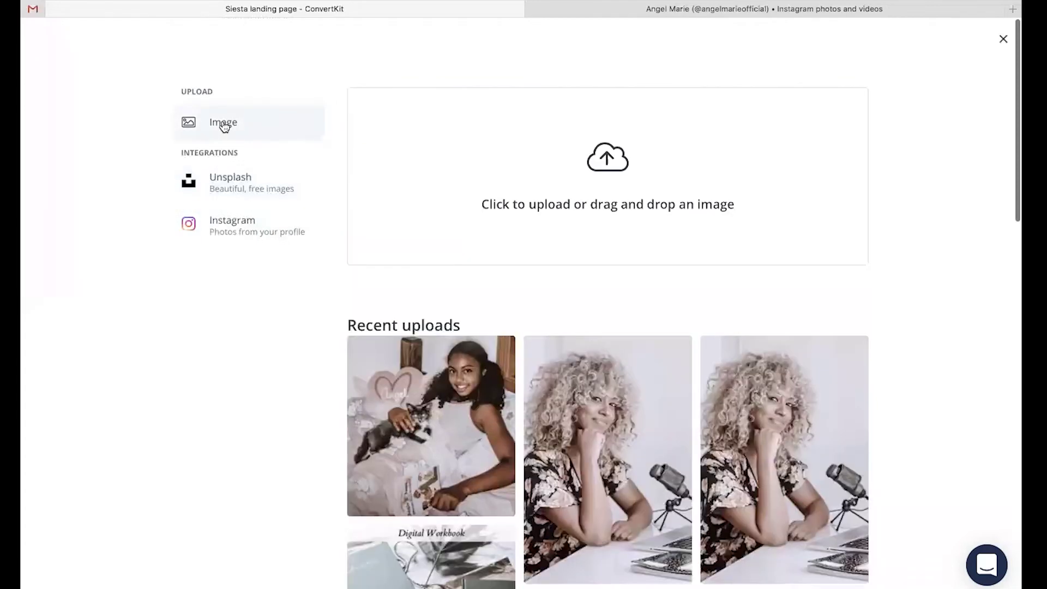
scroll(394, 229, "down", 5)
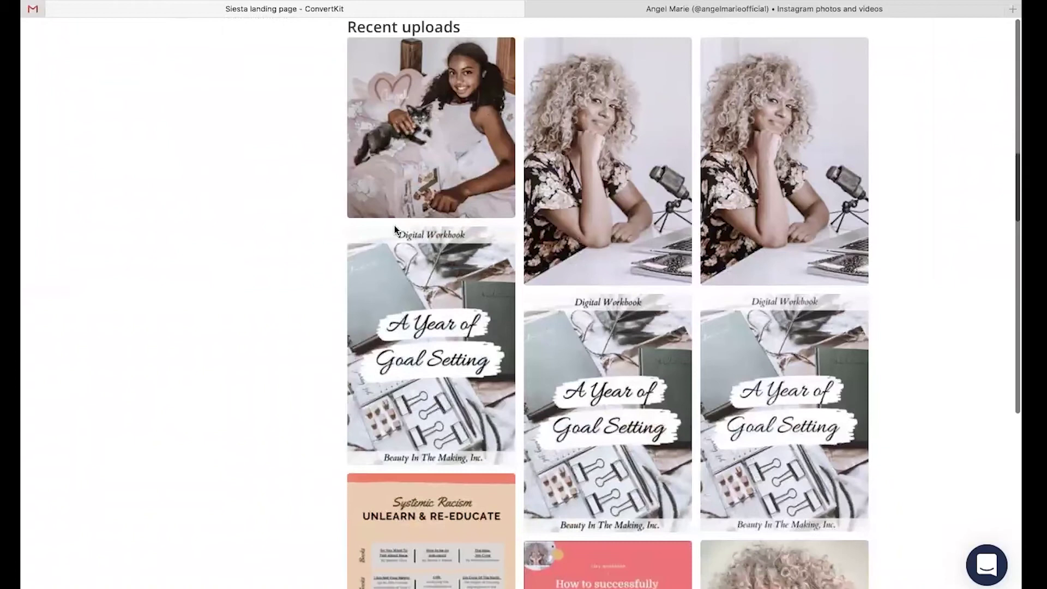
left_click(426, 347)
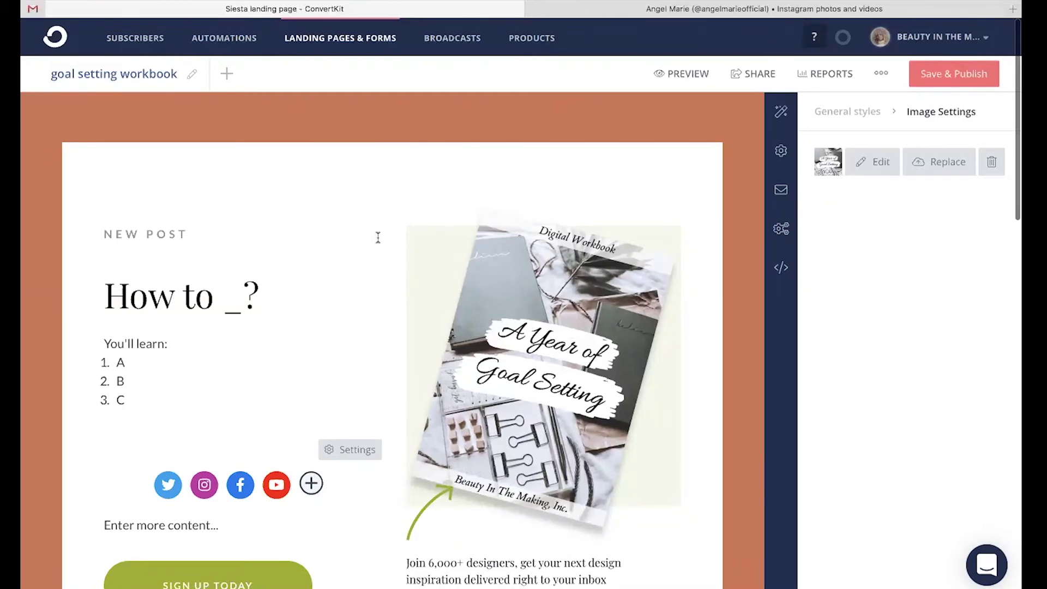
- Scroll through the page to review the cover, 'How to _?' headline, A-B-C list and icons
scroll(378, 237, "down", 4)
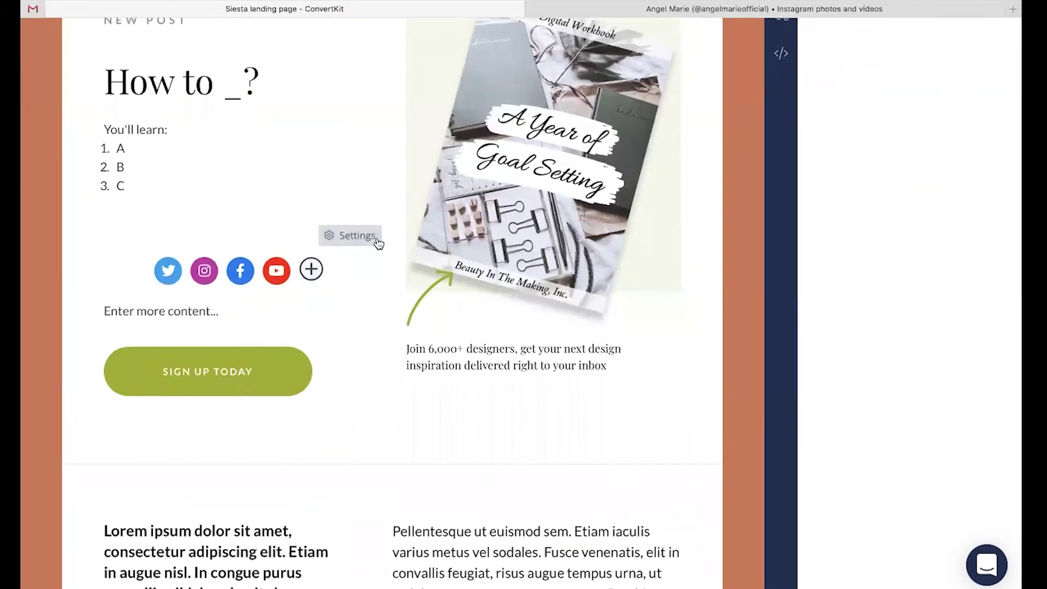
scroll(379, 244, "down", 5)
scroll(378, 240, "down", 8)
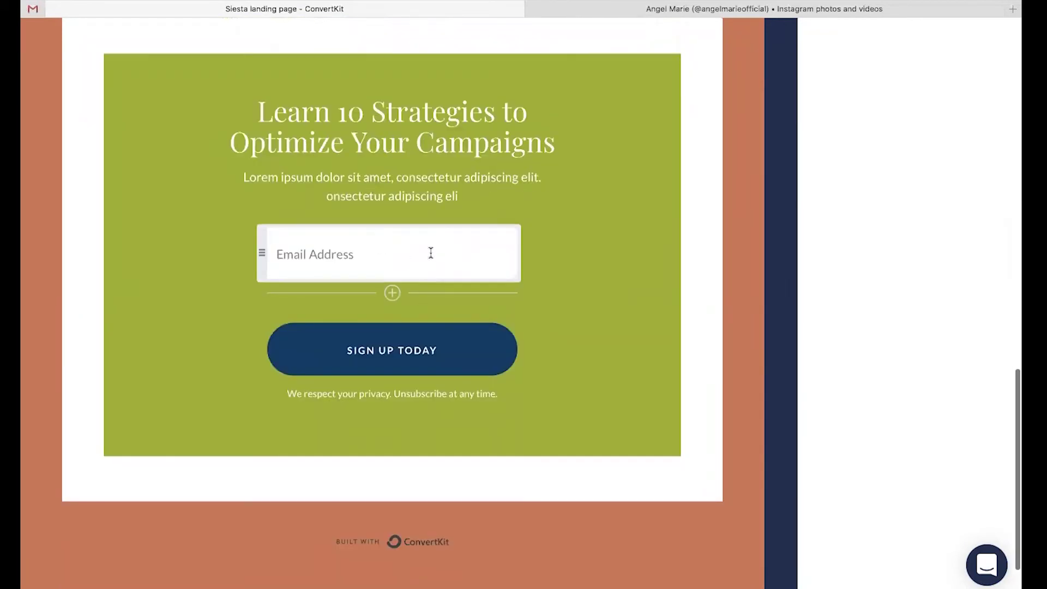
scroll(431, 253, "up", 15)
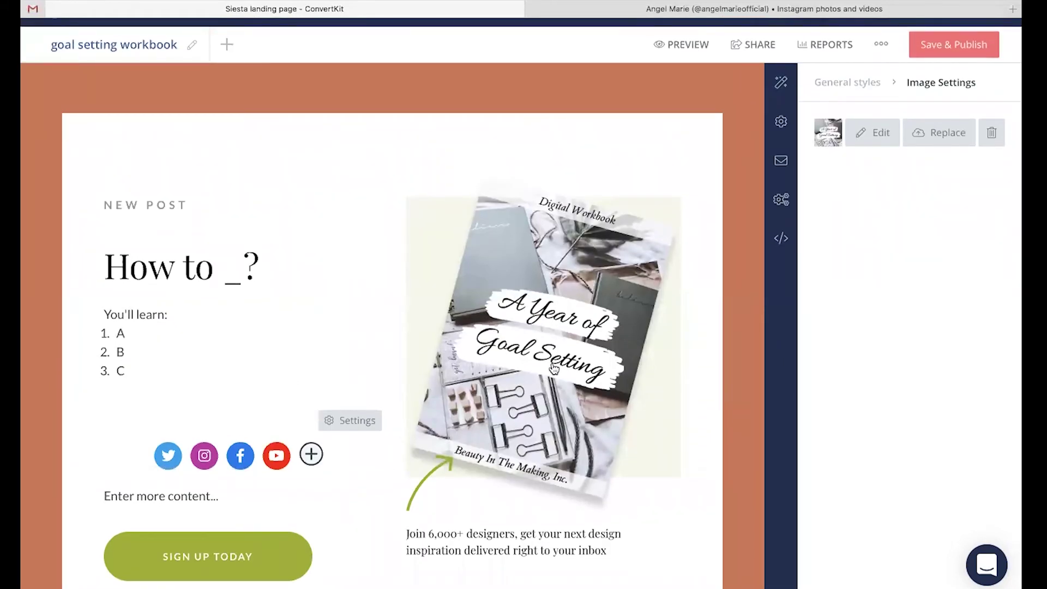
- Set the incentive email to send confirmed subscribers to the 'A Year of Goal Setting' download
left_click(781, 161)
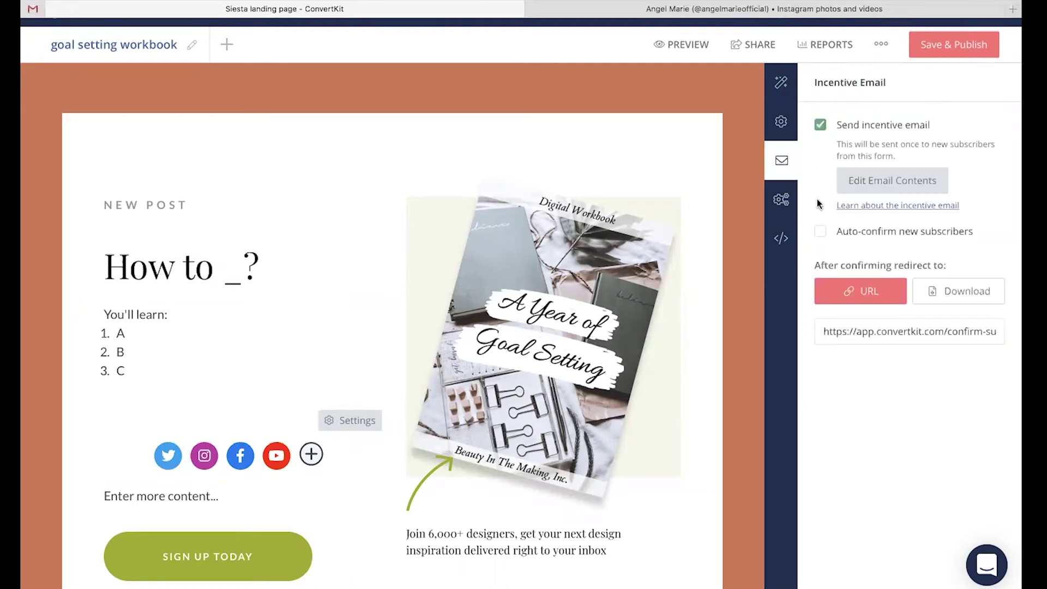
left_click(942, 294)
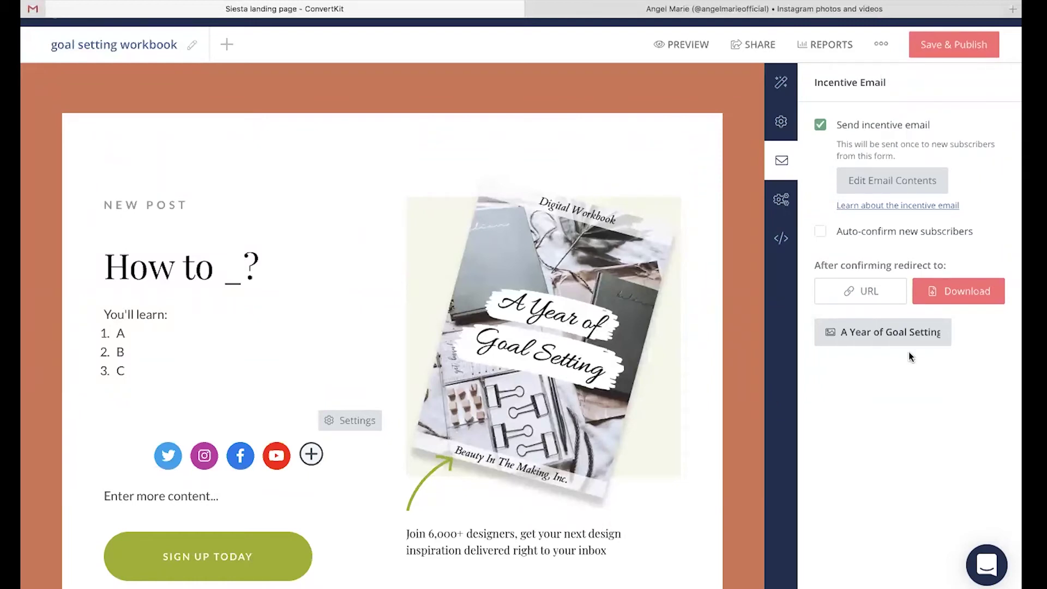
left_click(866, 290)
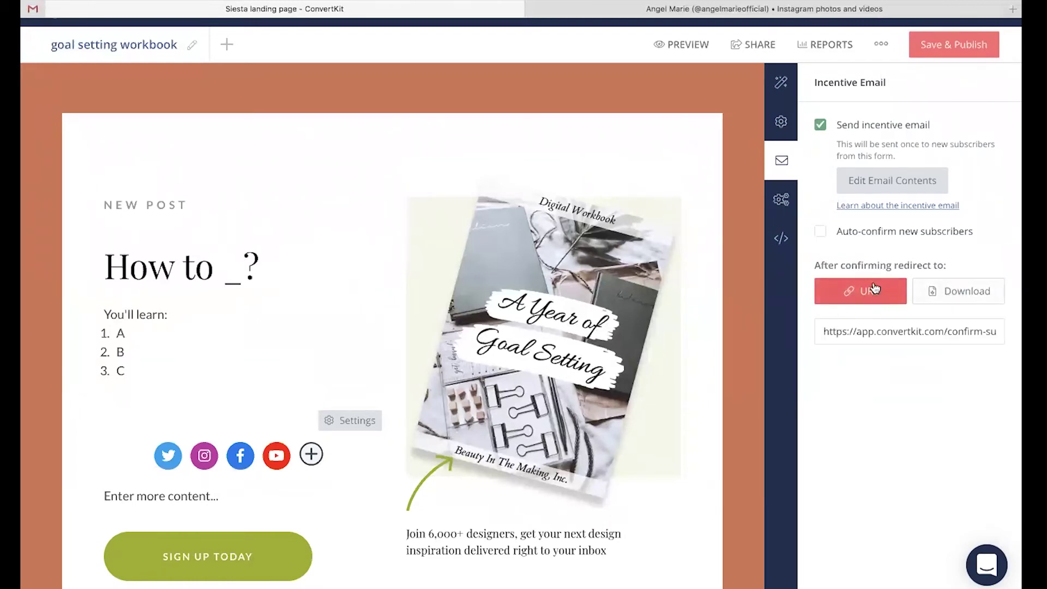
left_click(960, 292)
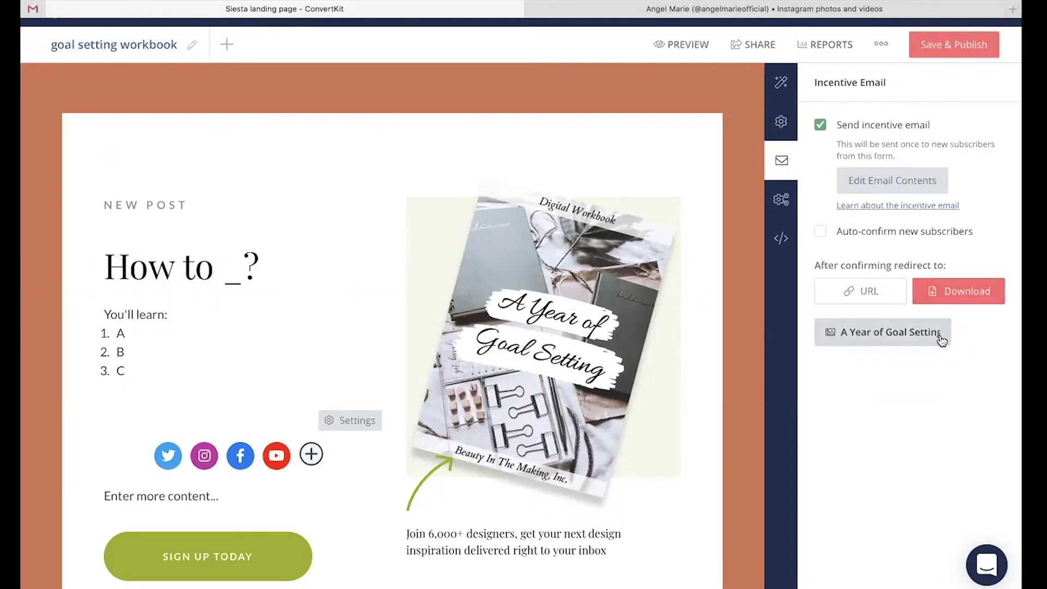
left_click(889, 195)
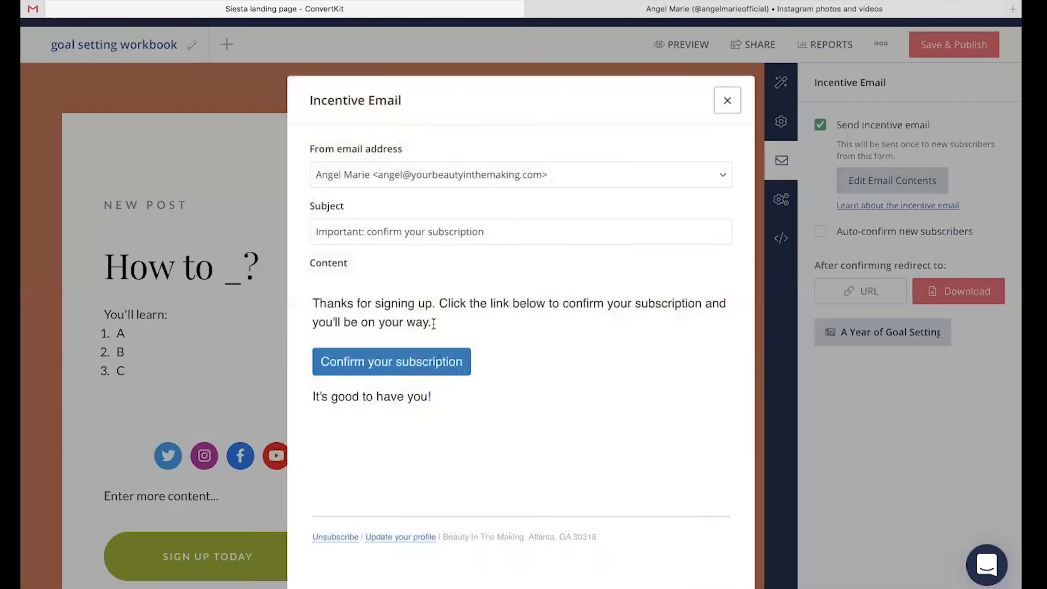
- Delete the 'Click the link below…' confirmation sentence from the incentive email body
left_click(437, 322)
left_click_drag(437, 323, 435, 303)
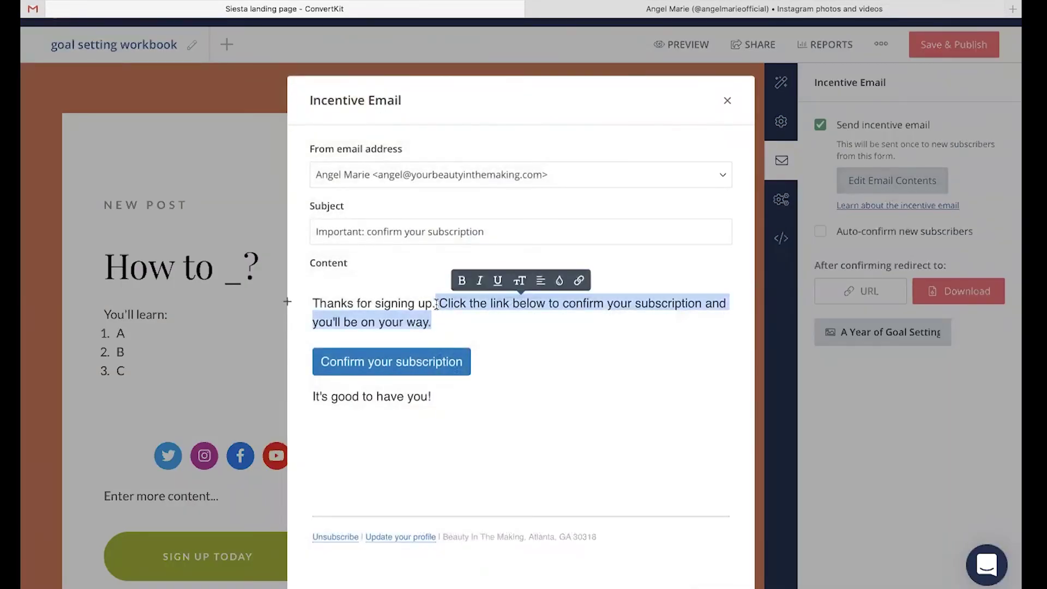
key("BackSpace")
- Replace the email subject with 'get your free workbook inside!'
left_click_drag(505, 234, 316, 231)
type("Igoa")
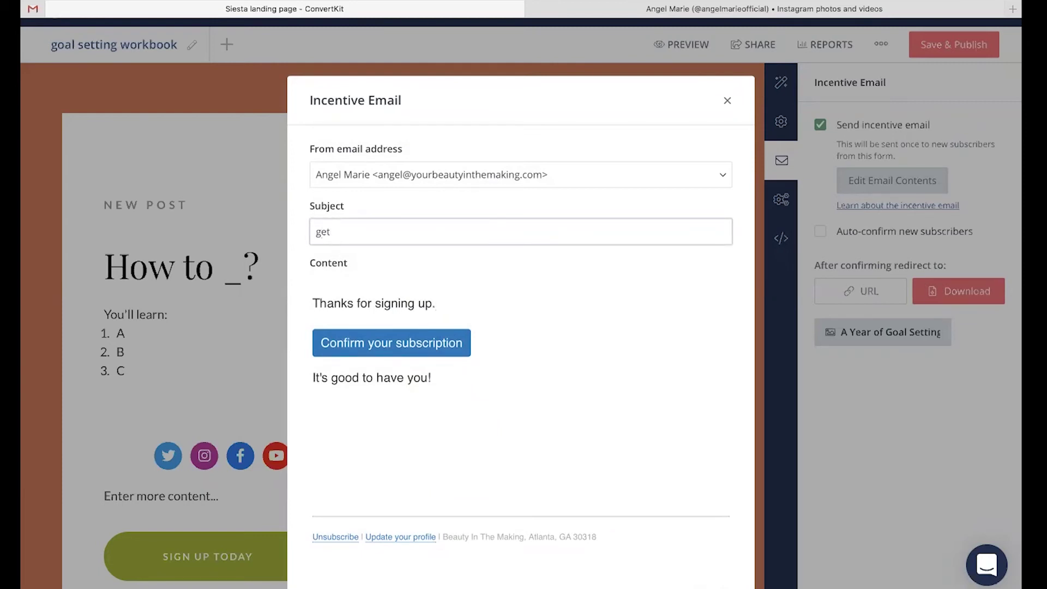
type("our free workbook inside!")
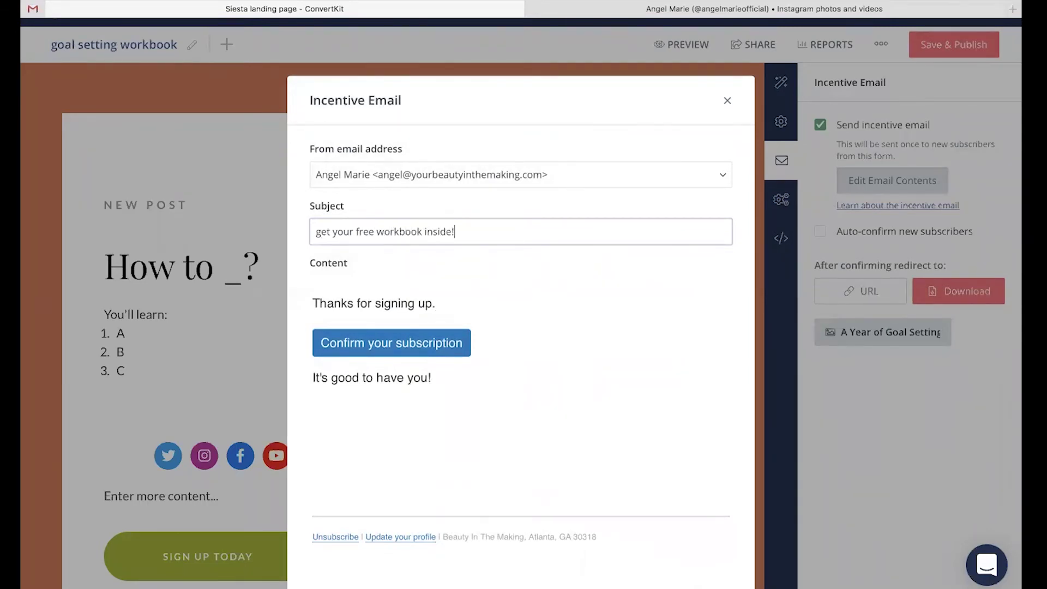
scroll(373, 294, "down", 3)
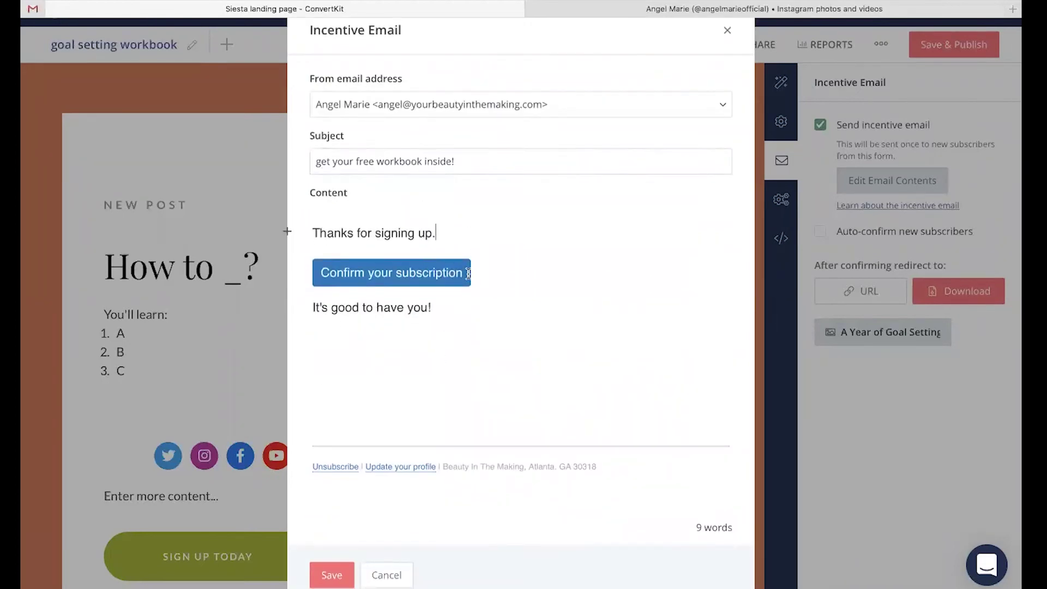
- Change the email button label to 'click here to get your goal setting workbook'
left_click_drag(464, 273, 321, 273)
key("BackSpace")
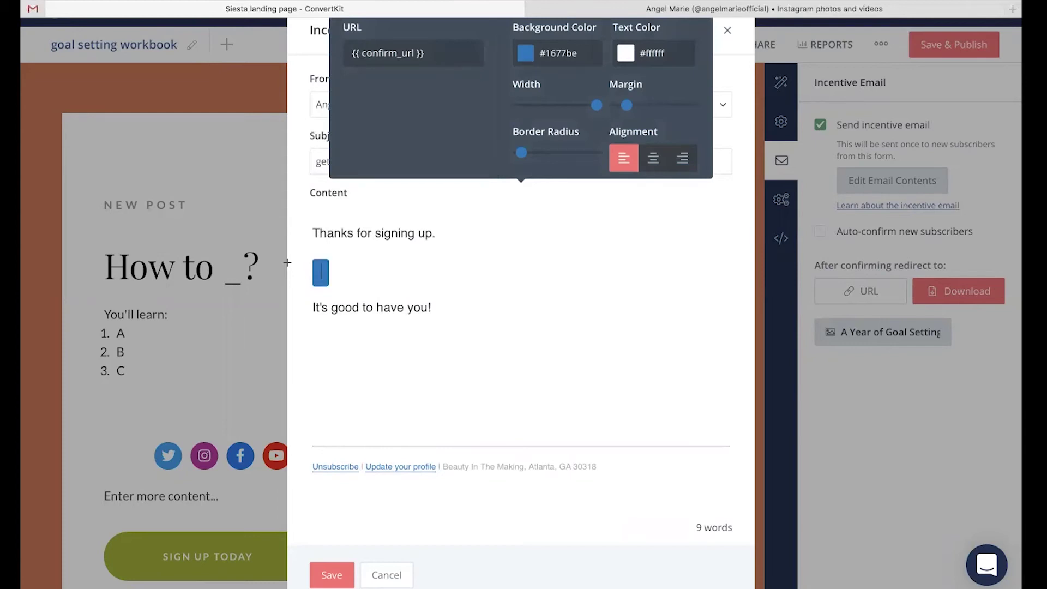
type("click here to get your goal")
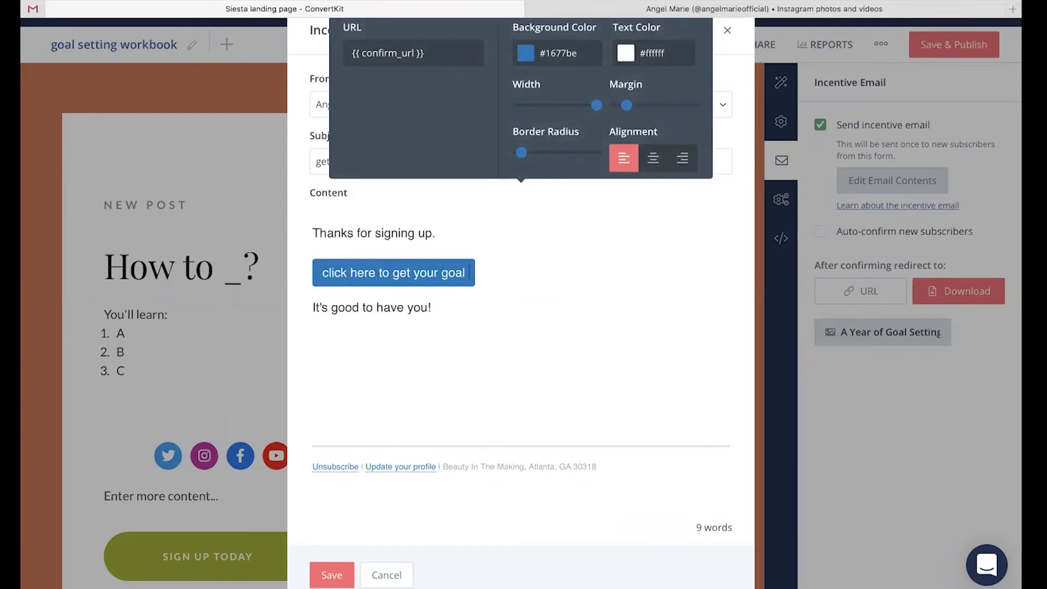
type(" setting workbook")
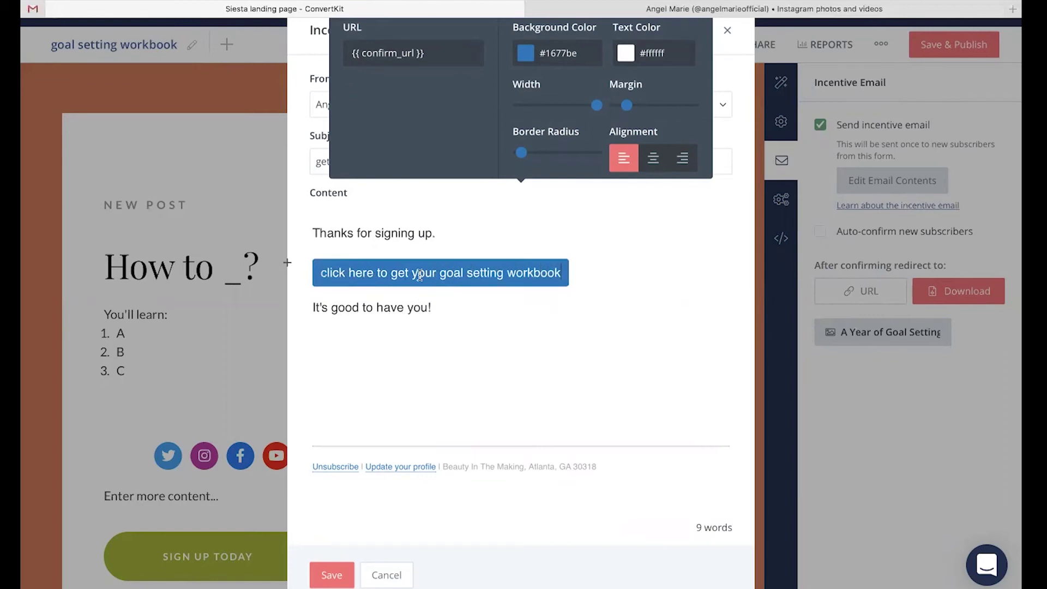
- Extend the greeting line with a self-introduction by name, leaving the block options unused
left_click(478, 231)
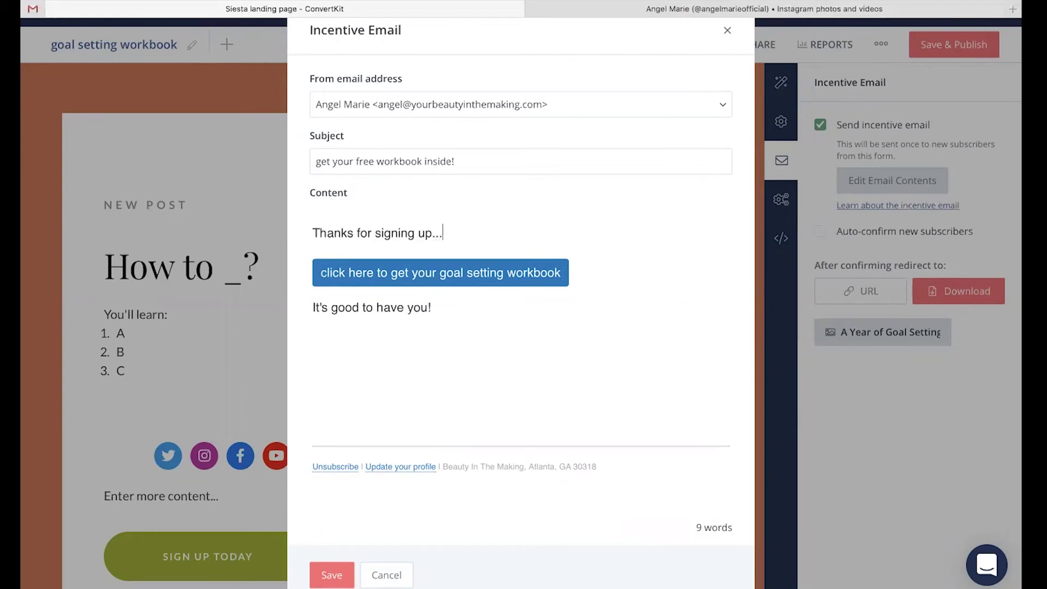
type("my name is Angel ")
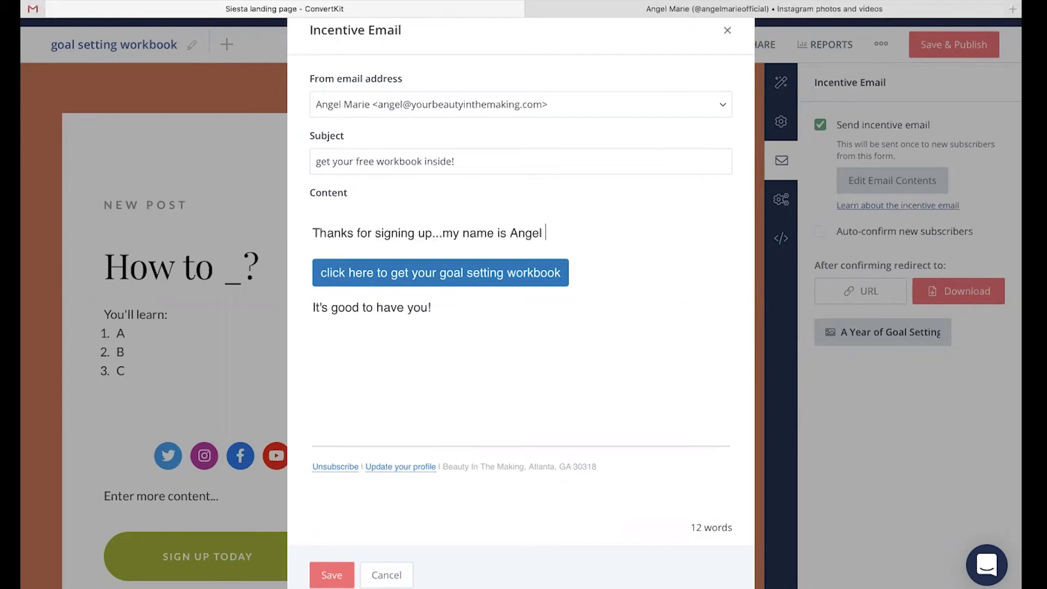
type("...")
left_click(289, 234)
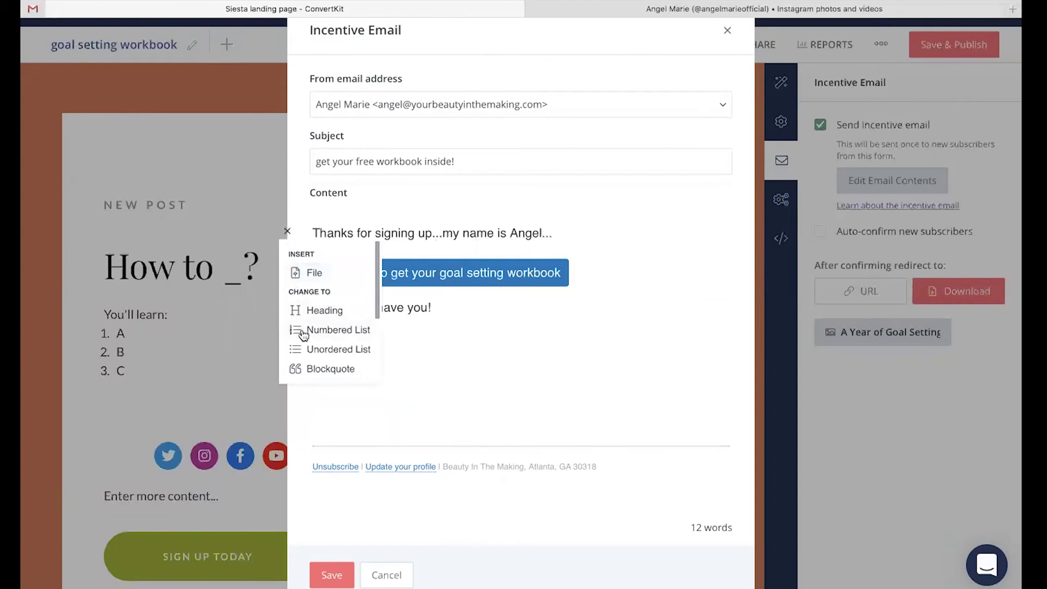
scroll(303, 331, "down", 2)
scroll(300, 335, "down", 4)
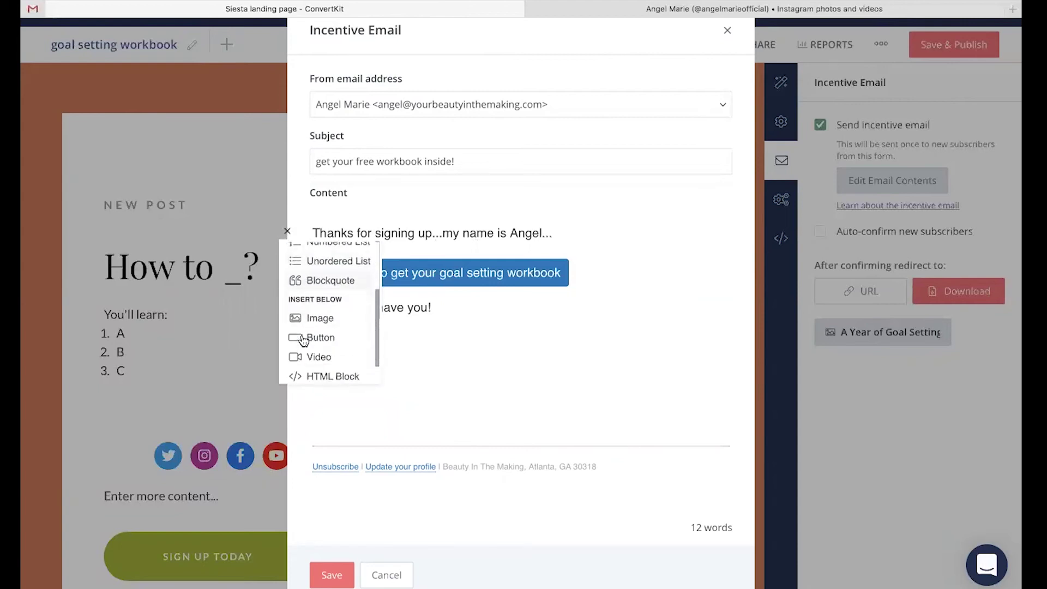
left_click(444, 308)
scroll(418, 353, "down", 1)
scroll(418, 355, "down", 1)
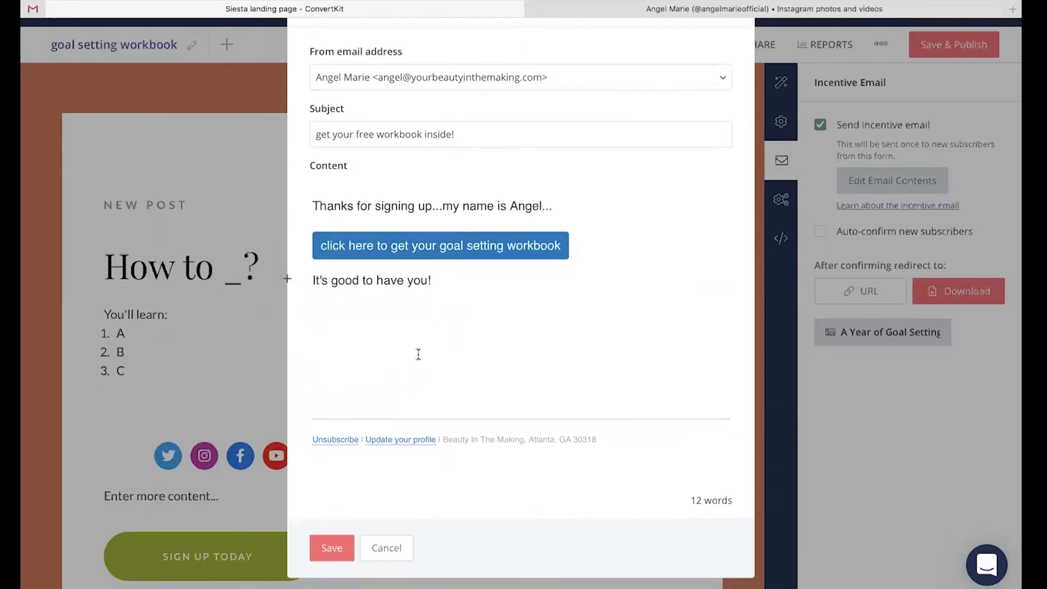
- Save the incentive email, then save and publish the goal setting workbook landing page
left_click(331, 547)
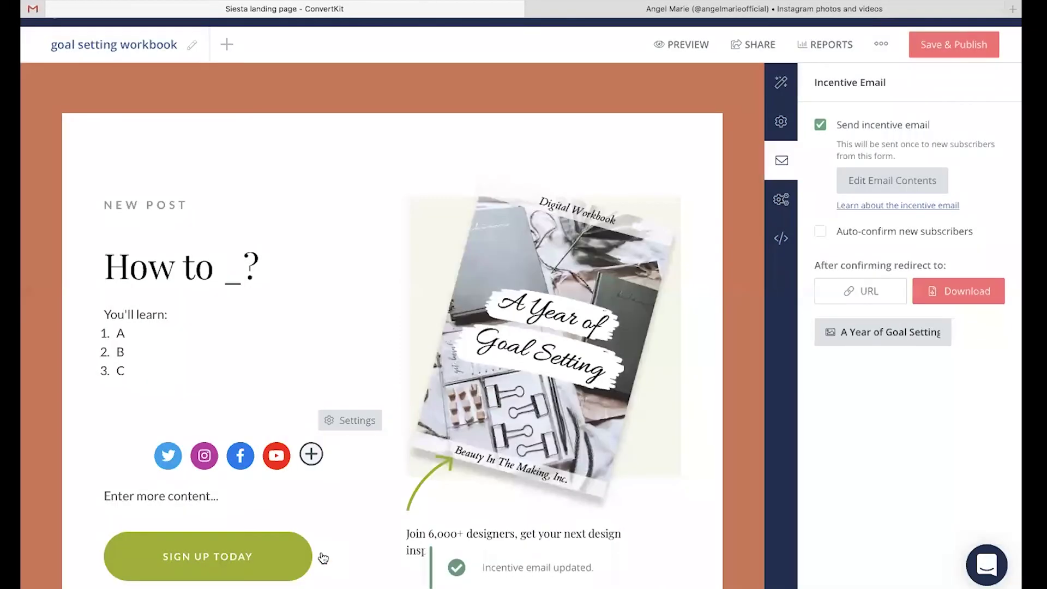
scroll(667, 342, "up", 1)
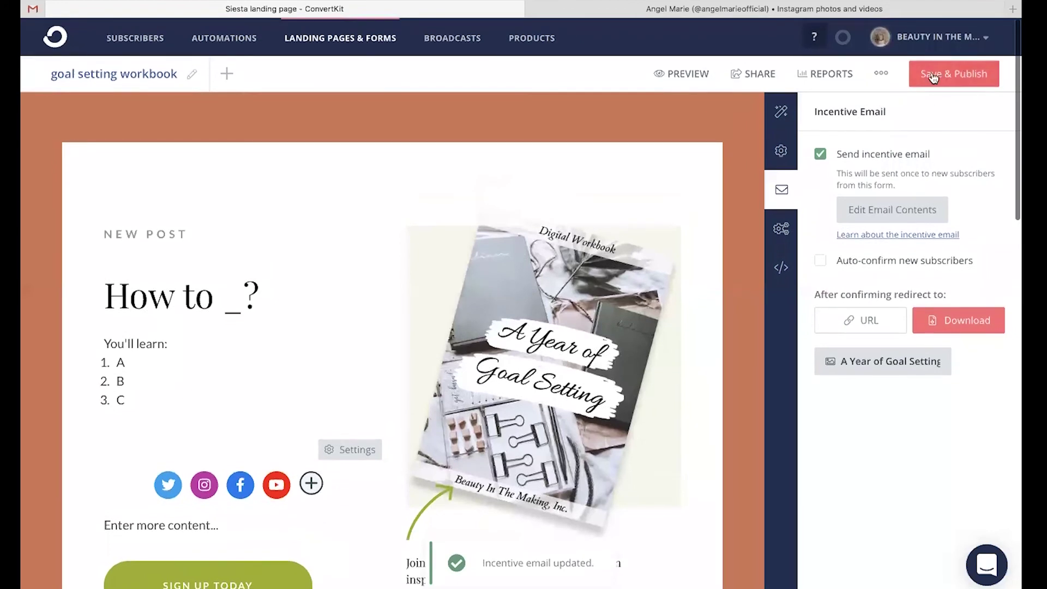
left_click(951, 75)
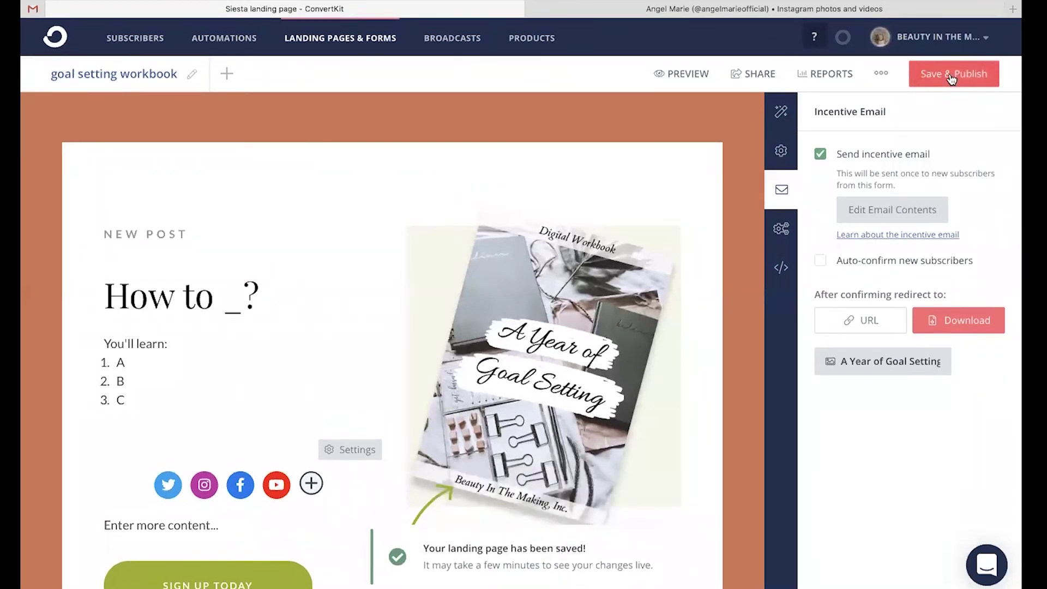
- Check the share panel and Settings tab, then copy the landing page's public URL
left_click(755, 75)
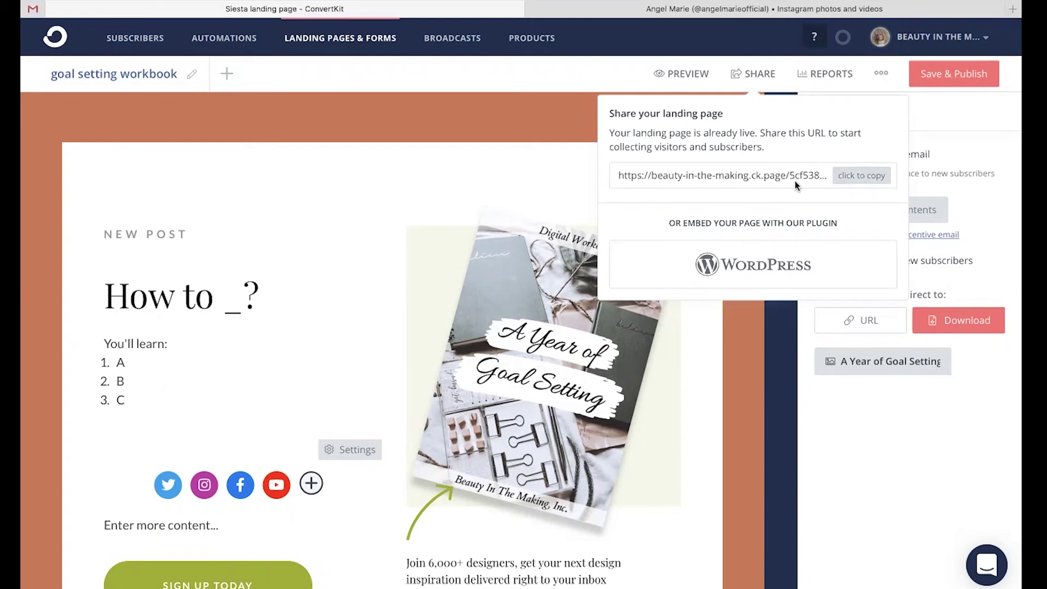
left_click(945, 119)
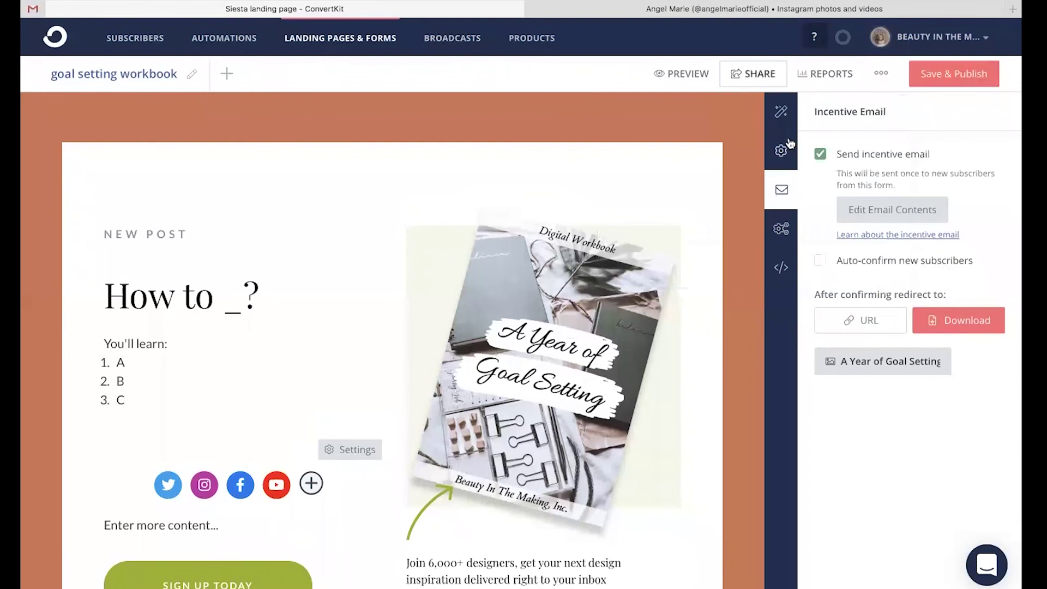
left_click(778, 154)
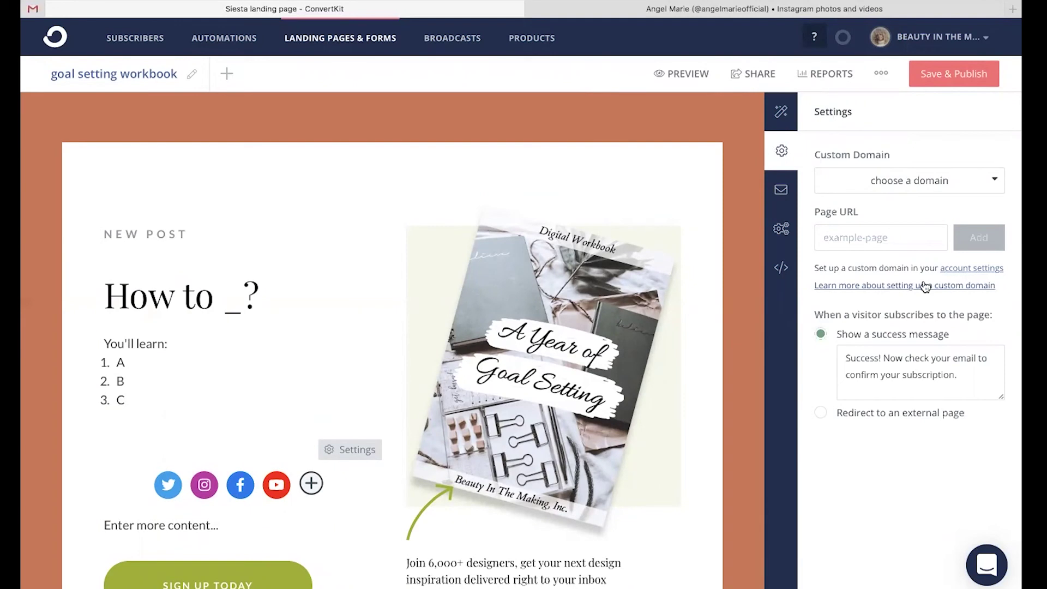
left_click(757, 79)
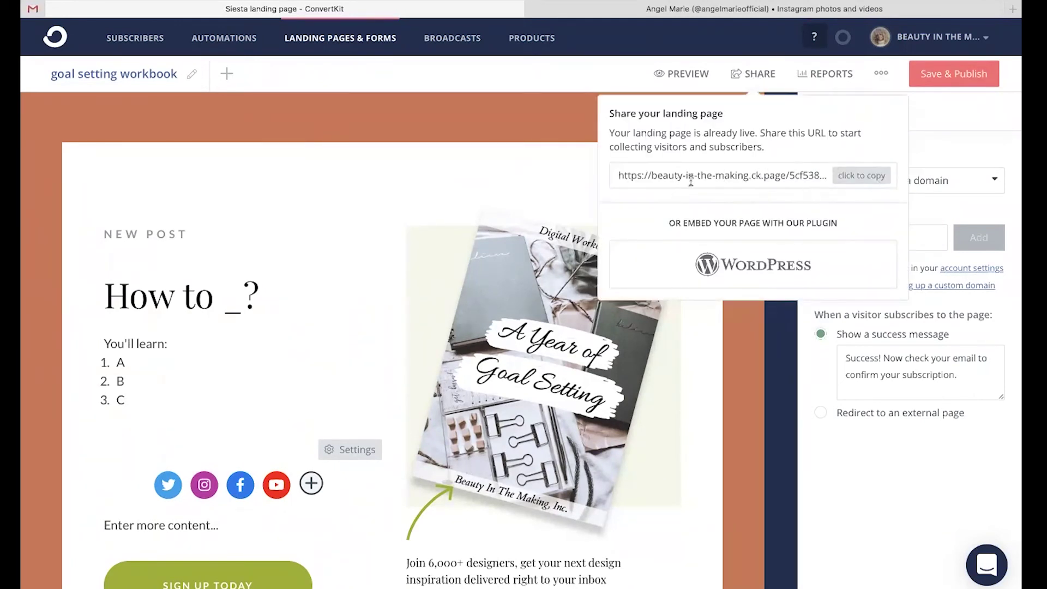
left_click(867, 178)
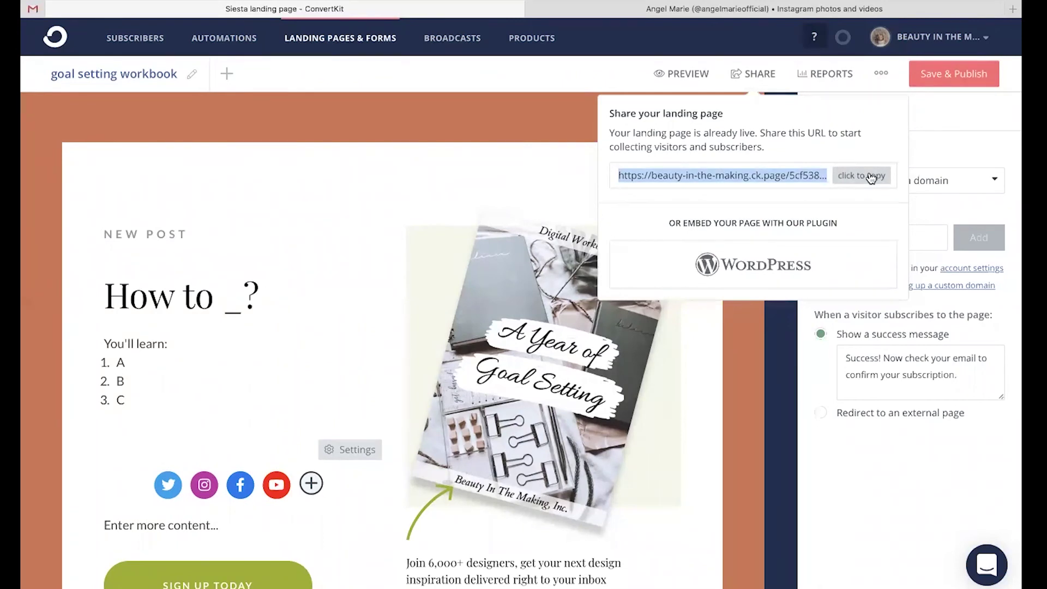
- Replace the old address in Instagram's Edit Profile Website field with the copied ck.page URL
left_click(832, 9)
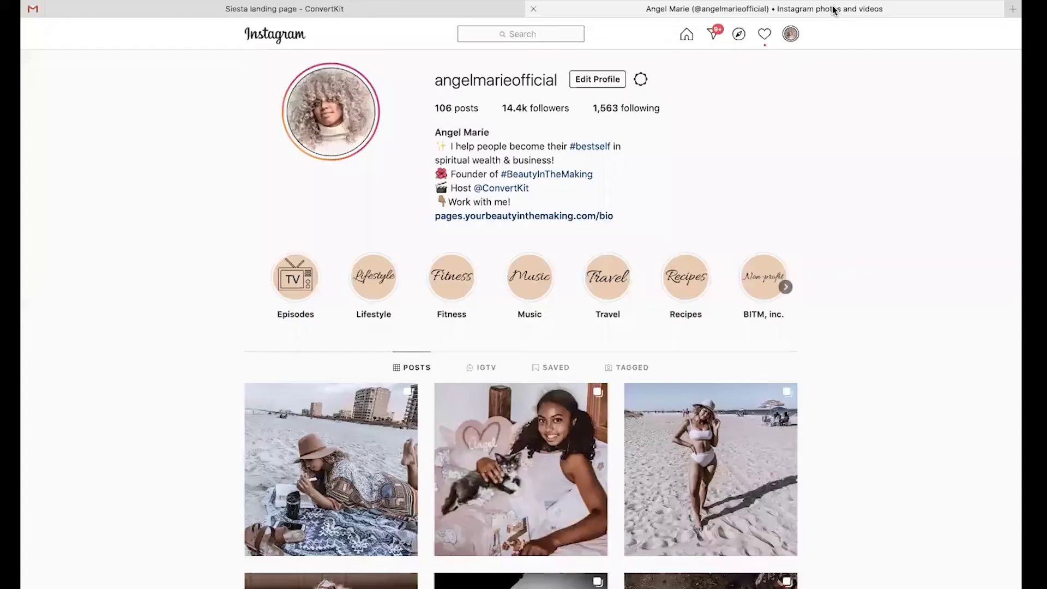
left_click(586, 86)
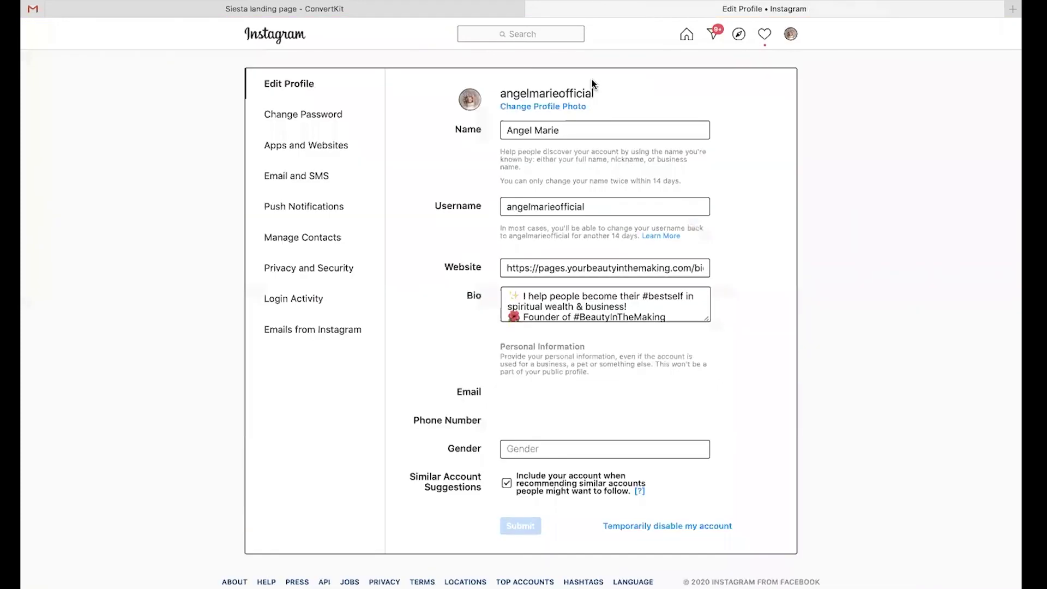
left_click_drag(504, 268, 729, 276)
key("BackSpace")
type("https://beauty-in-the-making.ck.page/5cf538e33c")
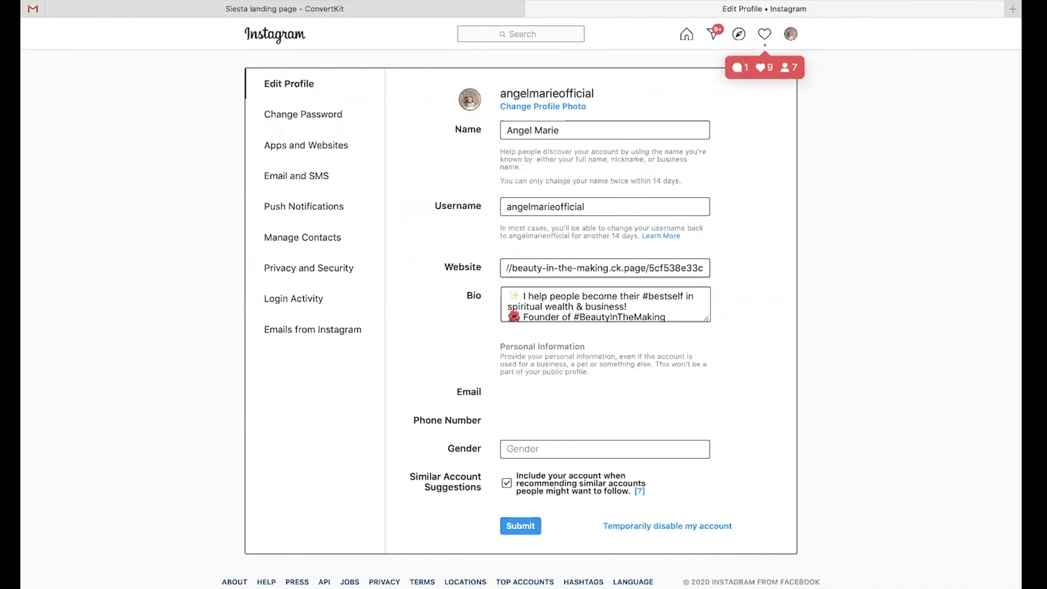